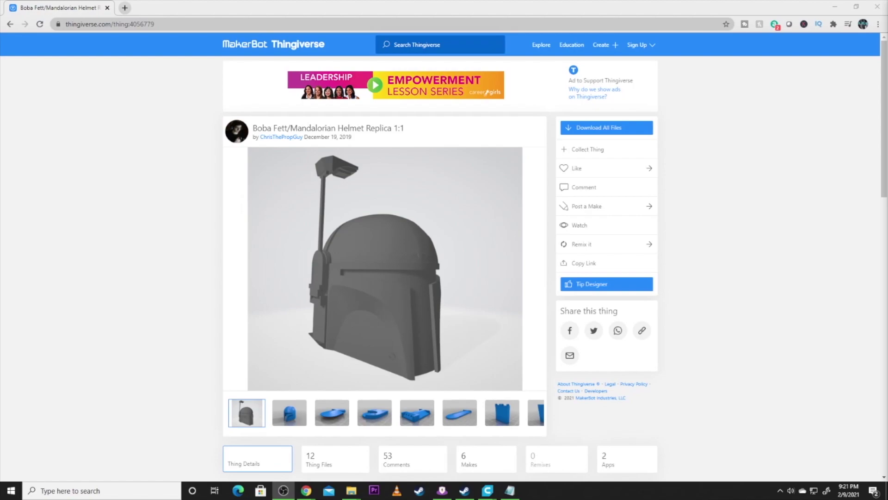
- Browse the helmet replica's part renders in the Thingiverse gallery through to the last image
left_click(282, 412)
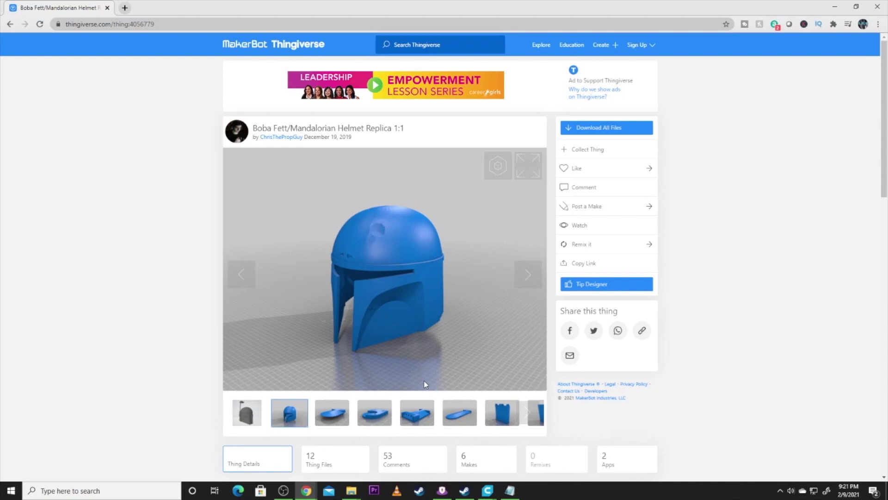
left_click(390, 417)
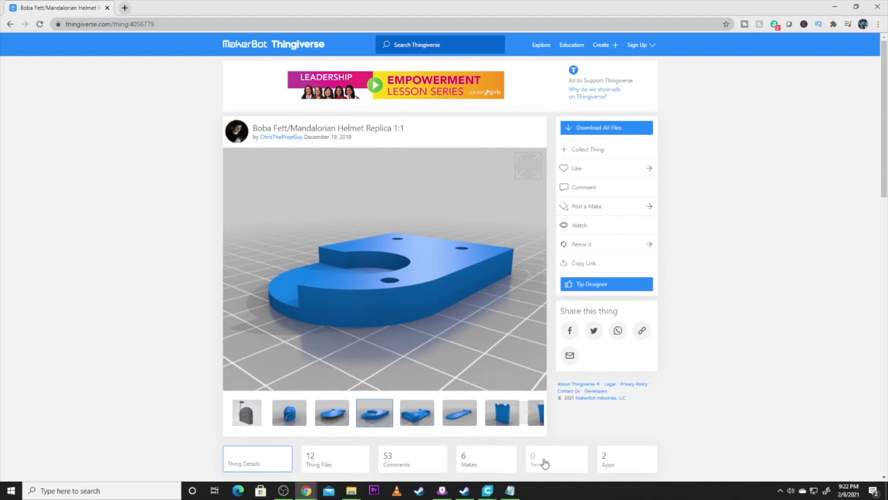
left_click(526, 413)
left_click(527, 414)
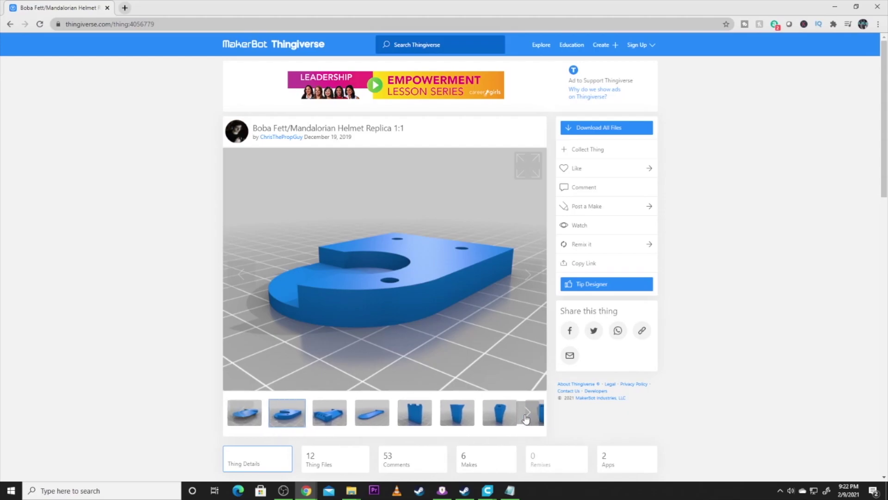
left_click(526, 414)
left_click(526, 414)
left_click(526, 416)
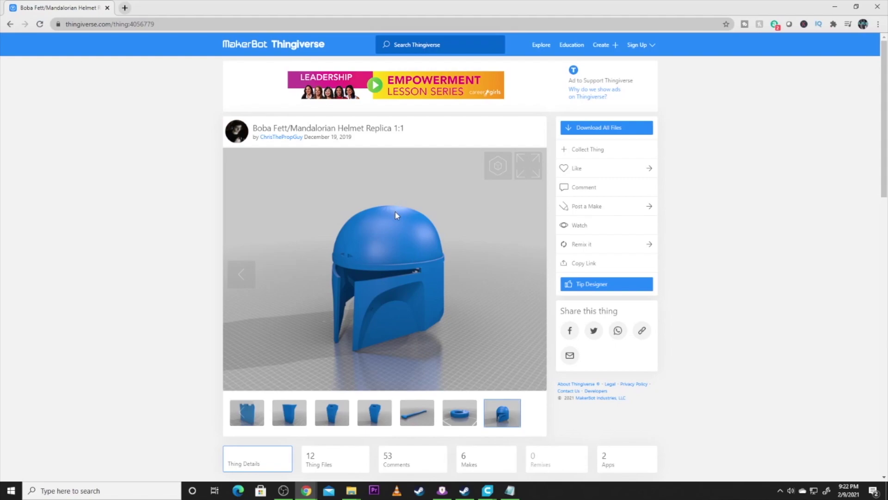
scroll(407, 240, "down", 3)
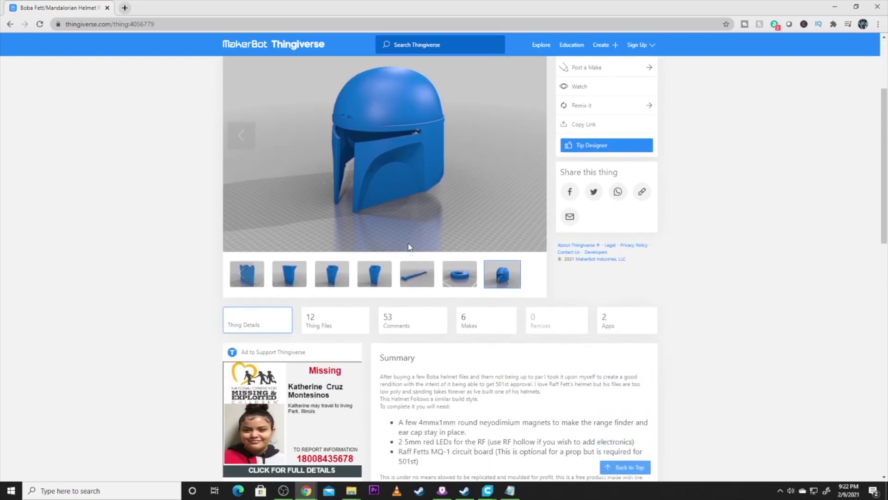
scroll(408, 246, "up", 3)
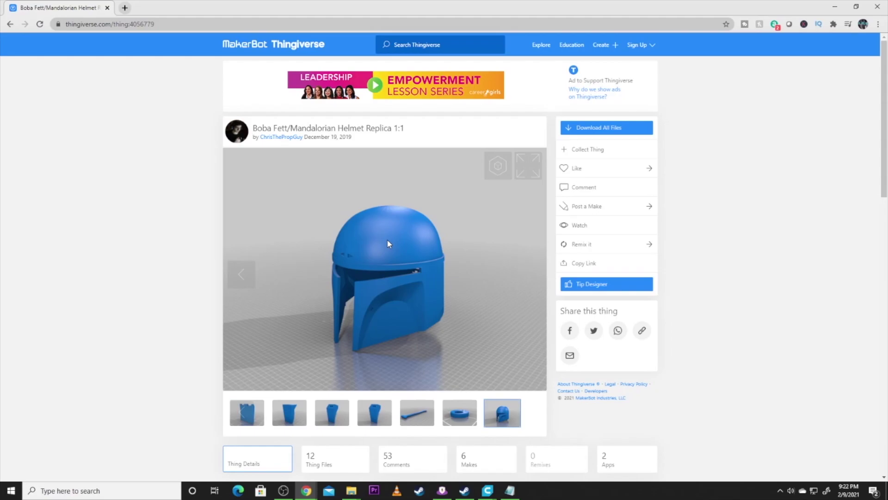
- Open the helmet's STL files folder in File Explorer and drag MK2_Base.stl into Cura
left_click(487, 490)
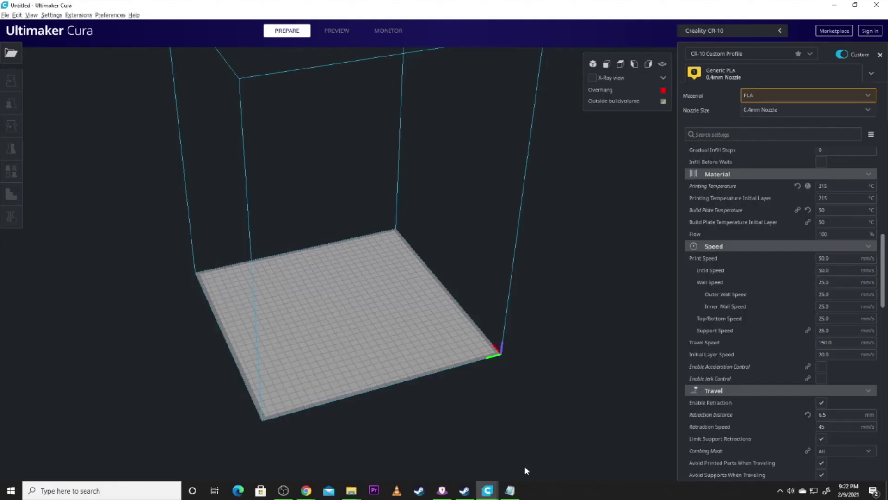
scroll(524, 137, "down", 5)
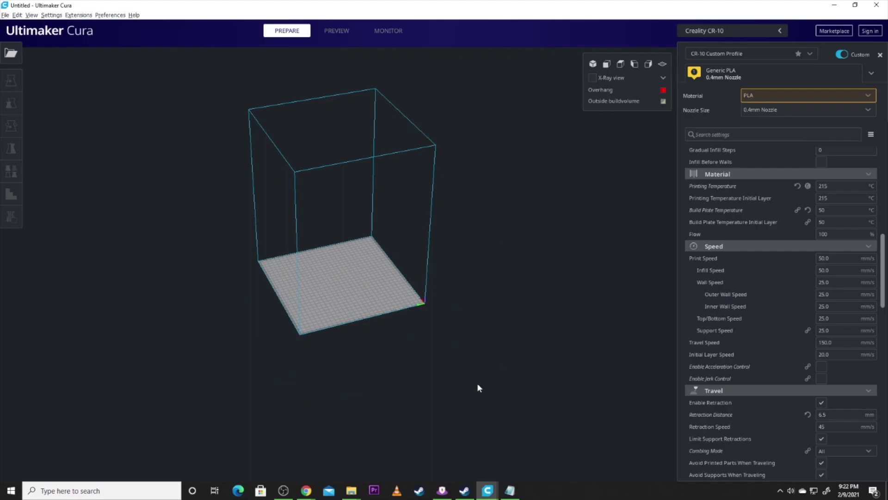
left_click(348, 492)
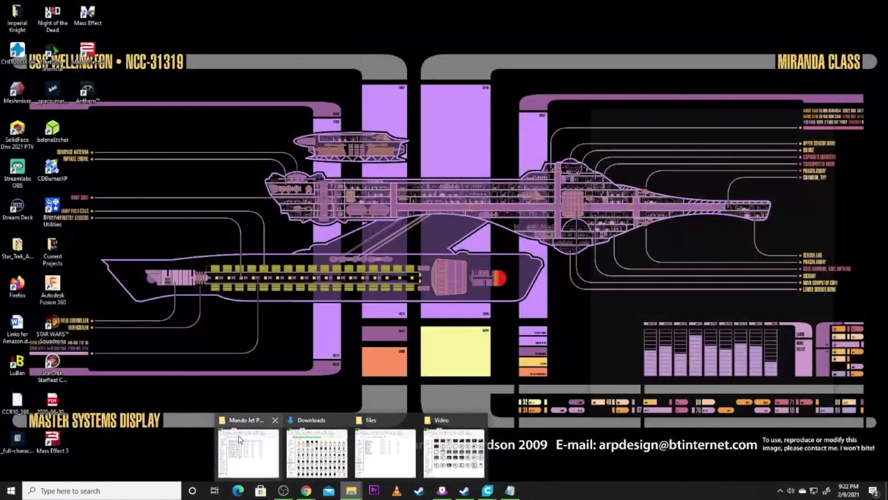
mouse_move(240, 439)
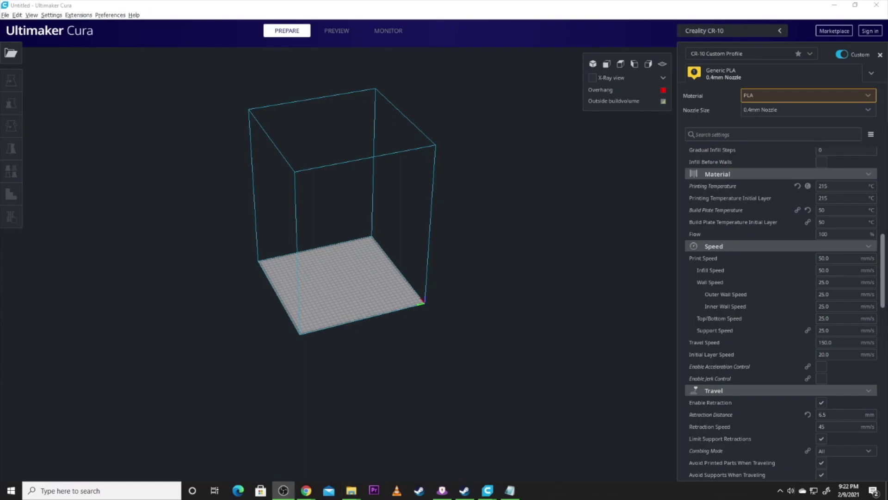
left_click(352, 490)
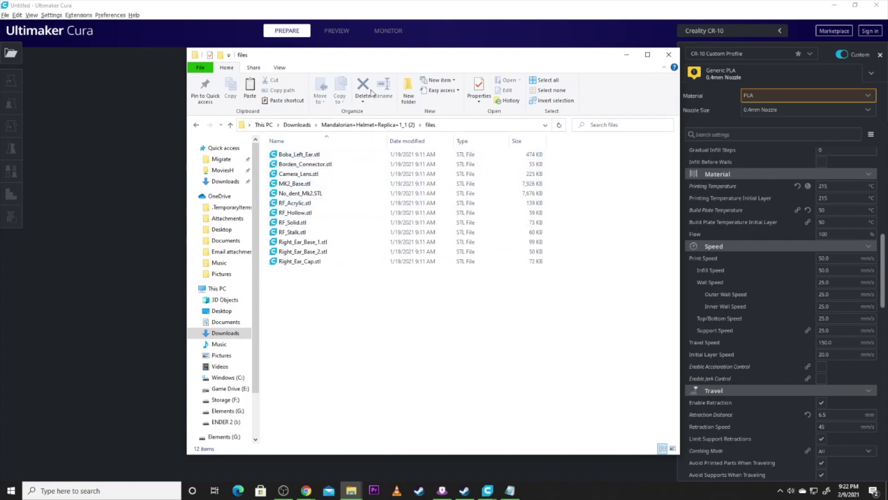
left_click(627, 54)
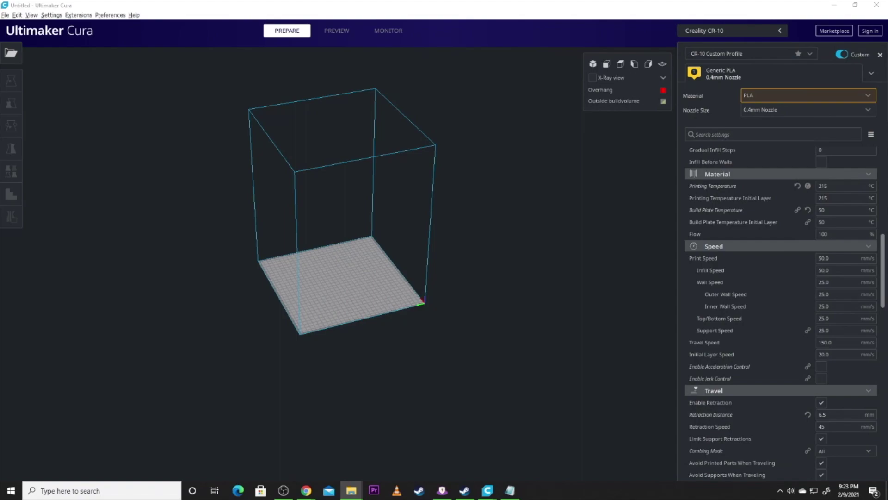
left_click_drag(158, 162, 356, 237)
- Select MK2_Base and lay it flat on the build plate with the Rotate tool
scroll(462, 240, "up", 5)
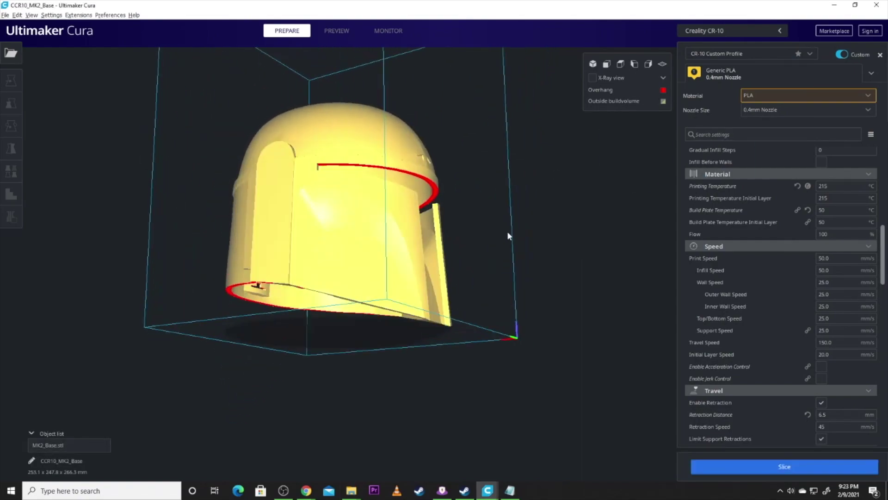
left_click(282, 203)
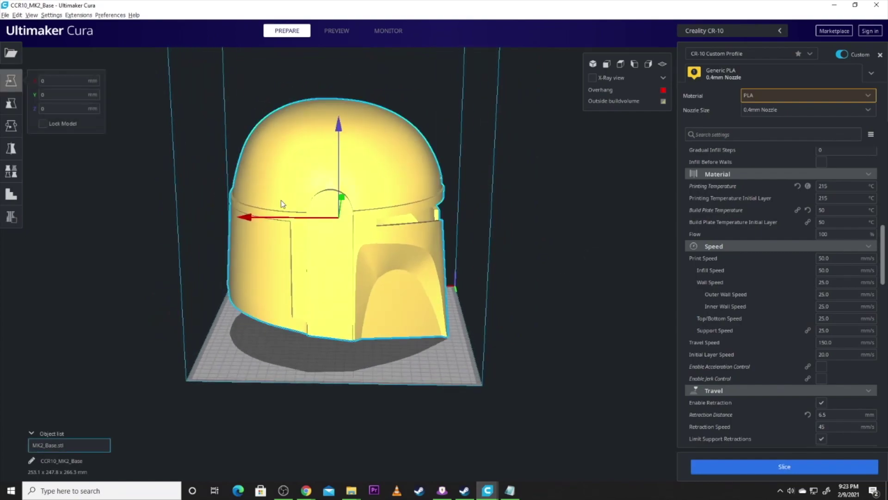
left_click(11, 126)
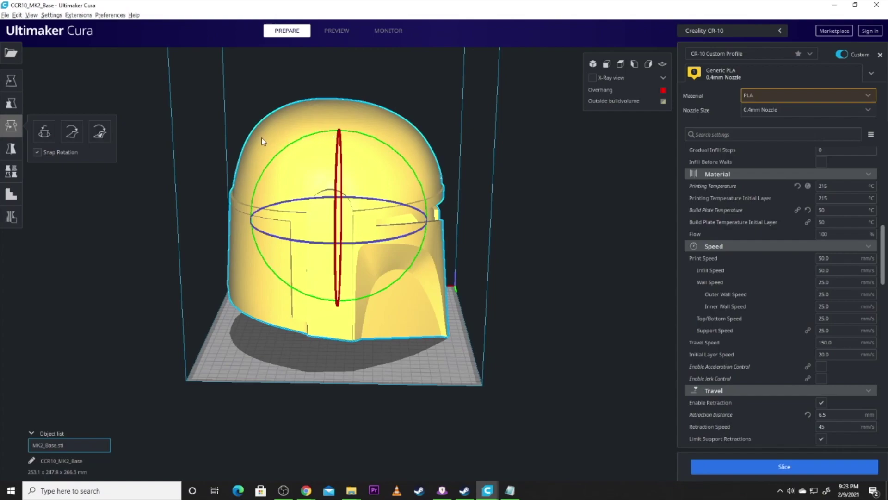
right_click_drag(323, 153, 317, 169)
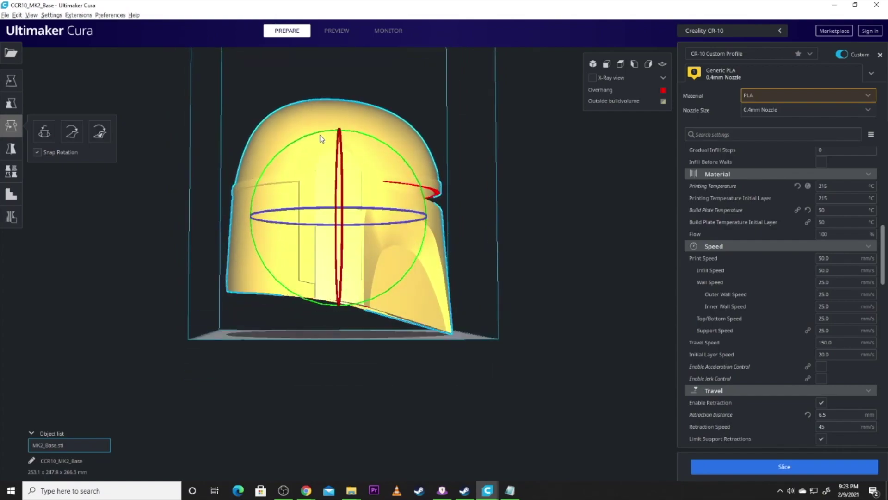
left_click_drag(319, 132, 294, 148)
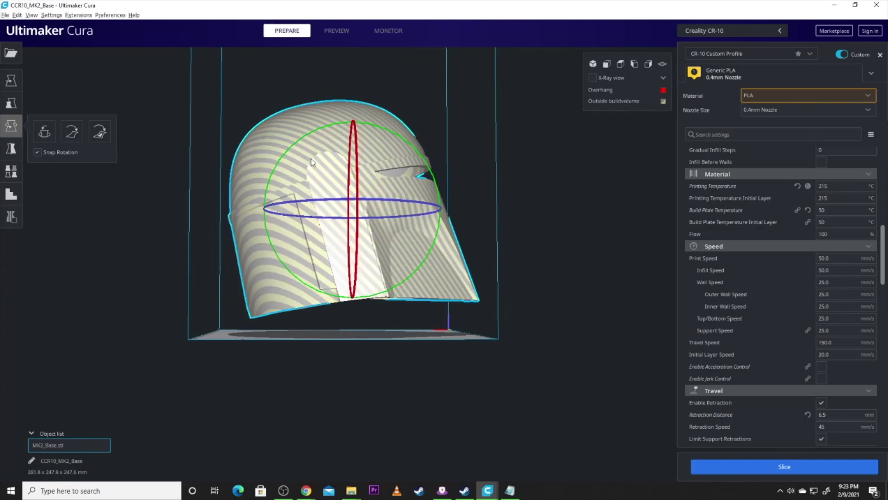
right_click_drag(418, 159, 374, 188)
left_click(12, 82)
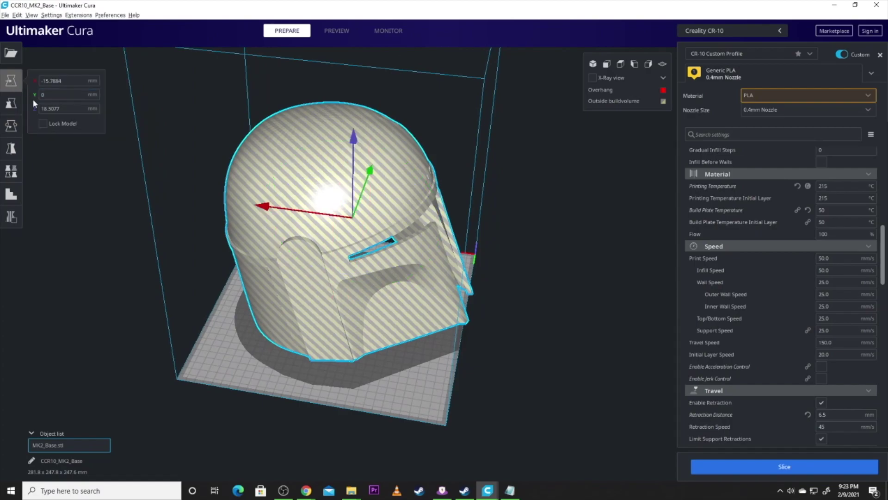
left_click(11, 126)
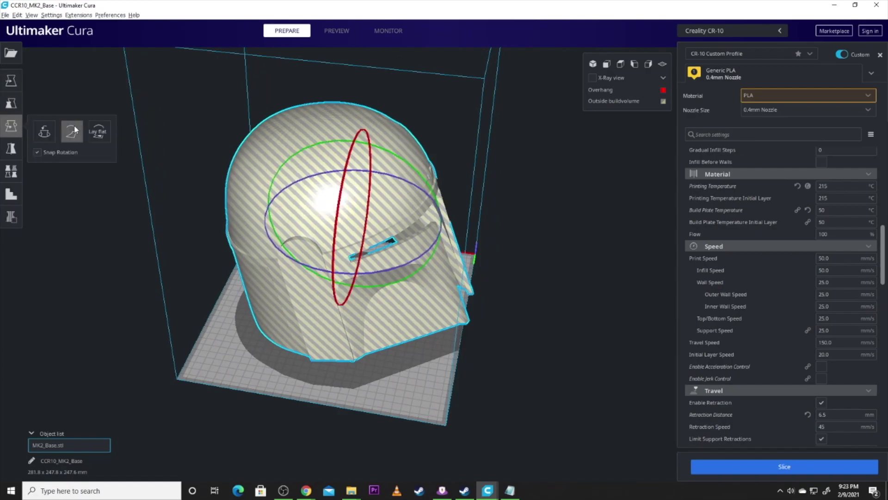
left_click(74, 131)
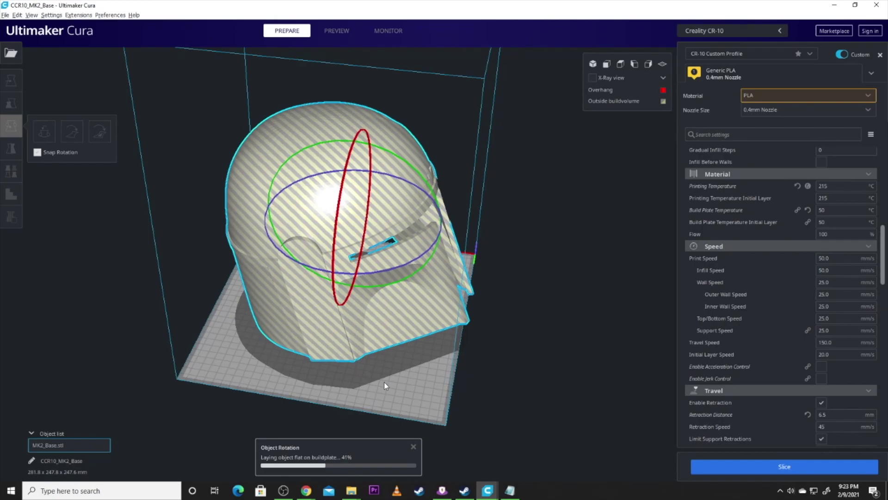
- Set the helmet's Z and Y positions to 0 so it sits centred on the plate
right_click(385, 342)
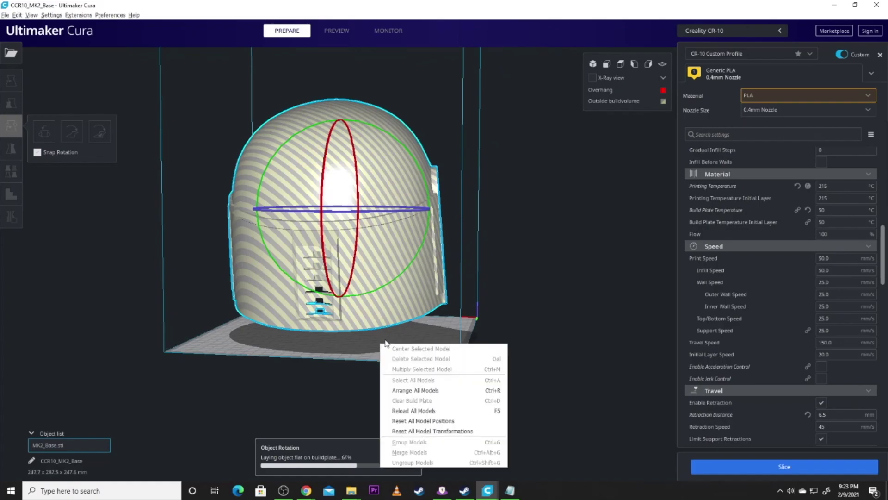
left_click(492, 325)
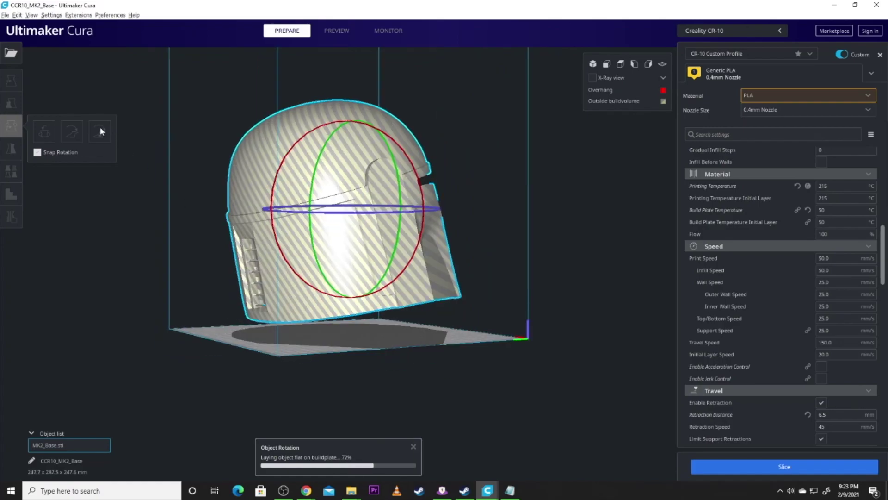
left_click(12, 81)
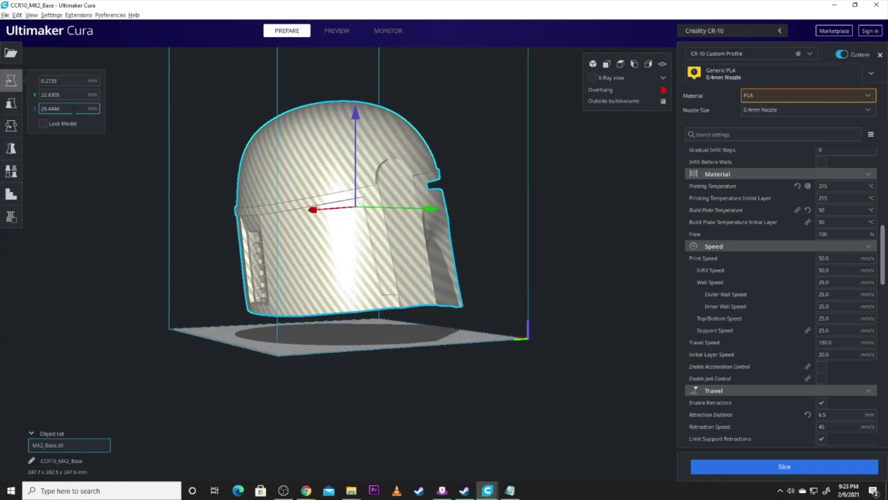
key("ctrl+a")
type("0")
key("Return")
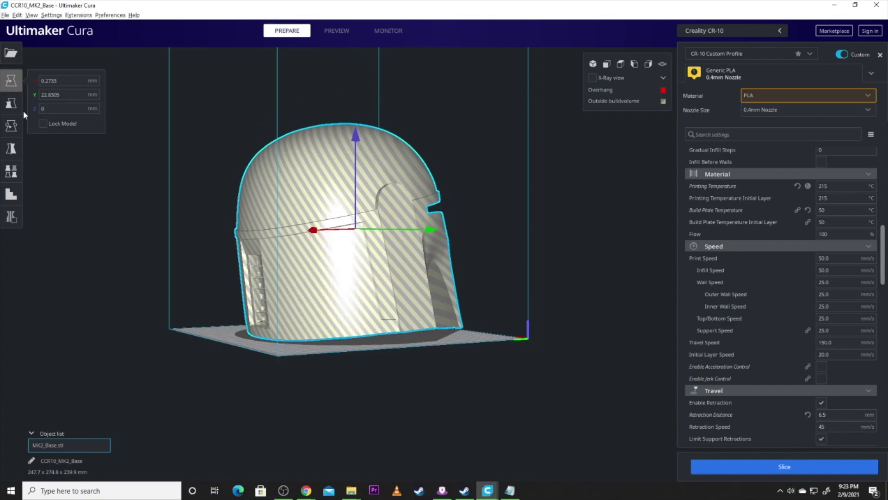
key("shift+Tab")
type("0")
key("Return")
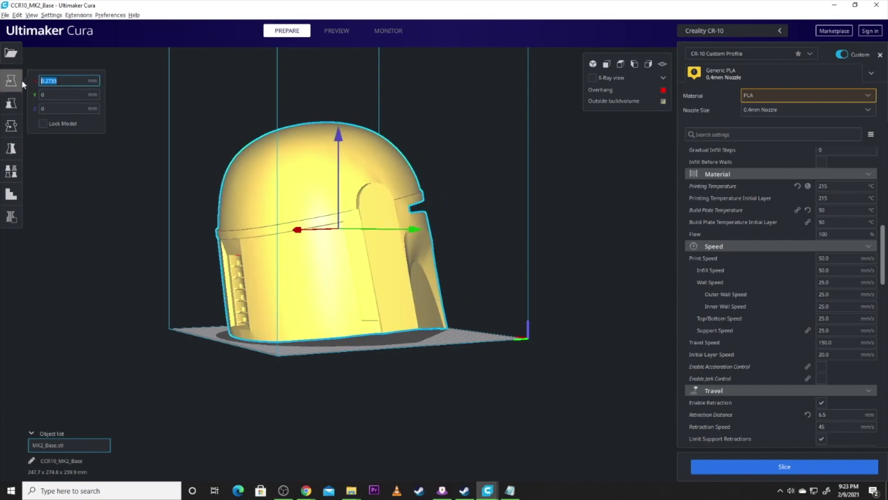
left_click(166, 159)
right_click_drag(465, 232, 319, 303)
- Turn the helmet about its vertical axis on the build plate
left_click(360, 309)
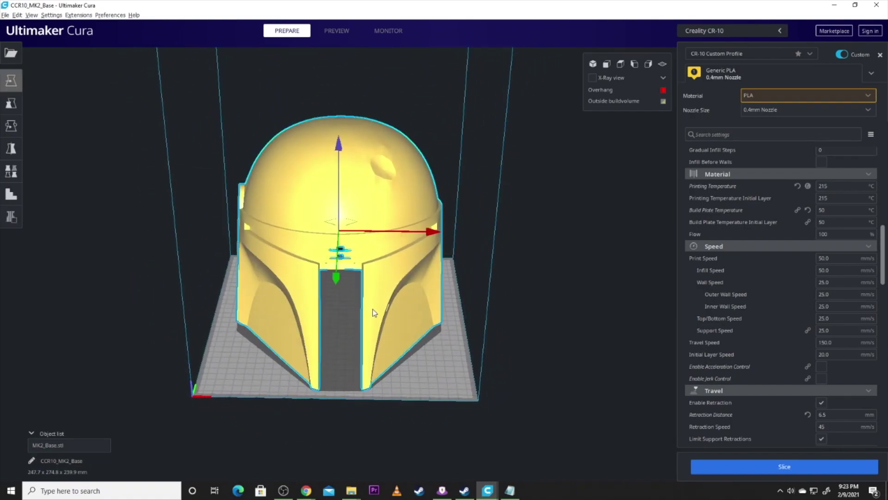
left_click(18, 123)
left_click_drag(414, 262, 324, 278)
right_click_drag(327, 364, 396, 145)
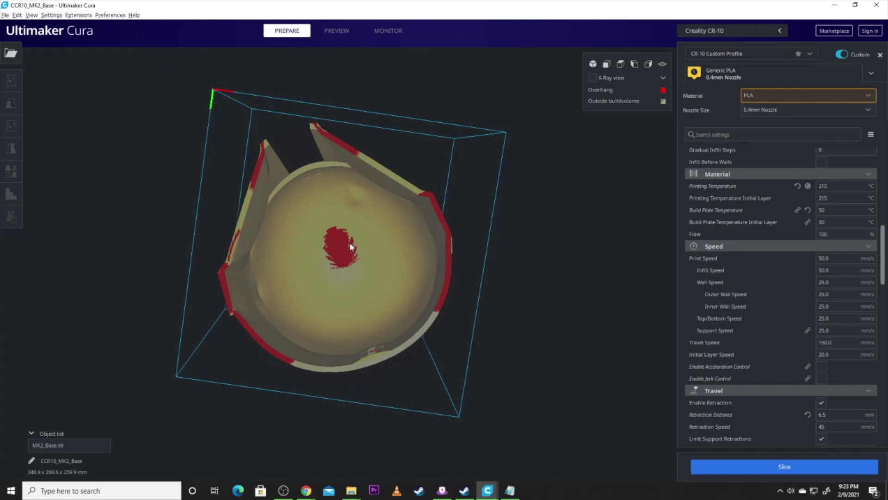
right_click_drag(348, 235, 346, 365)
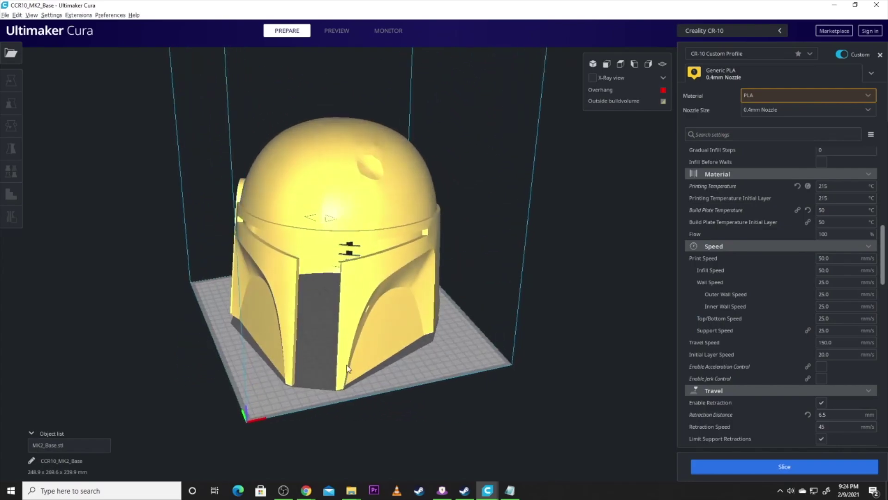
key("ctrl+a")
key("r")
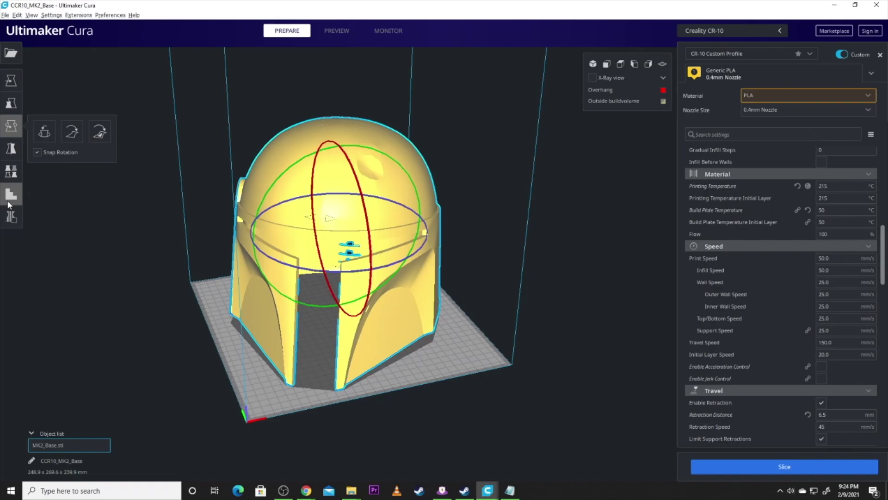
- Place 5 mm custom support cylinders with 7.5 mm bases inside the helmet's dome
left_click(12, 194)
right_click_drag(297, 304, 236, 324)
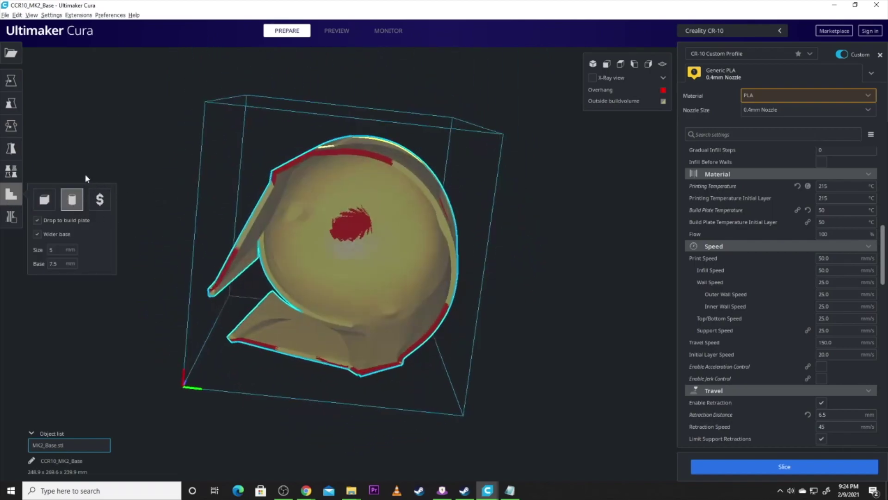
left_click(301, 251)
left_click(315, 242)
left_click(324, 238)
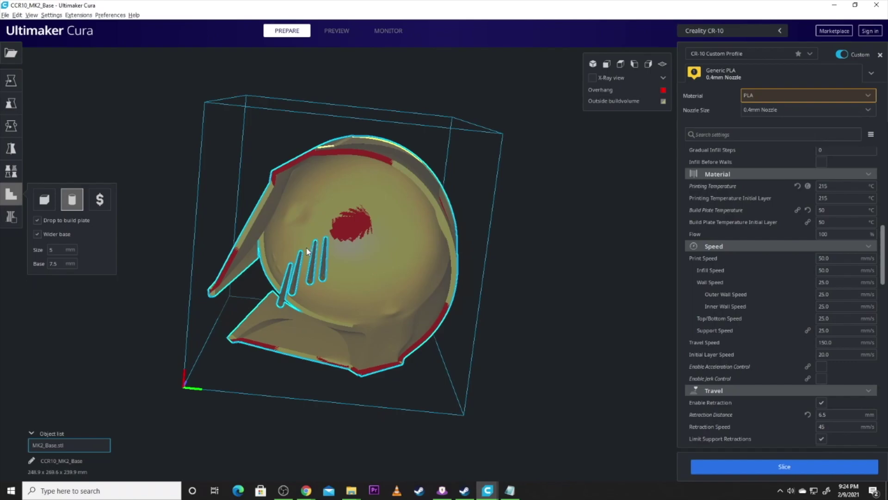
left_click(305, 248)
right_click_drag(252, 260, 398, 379)
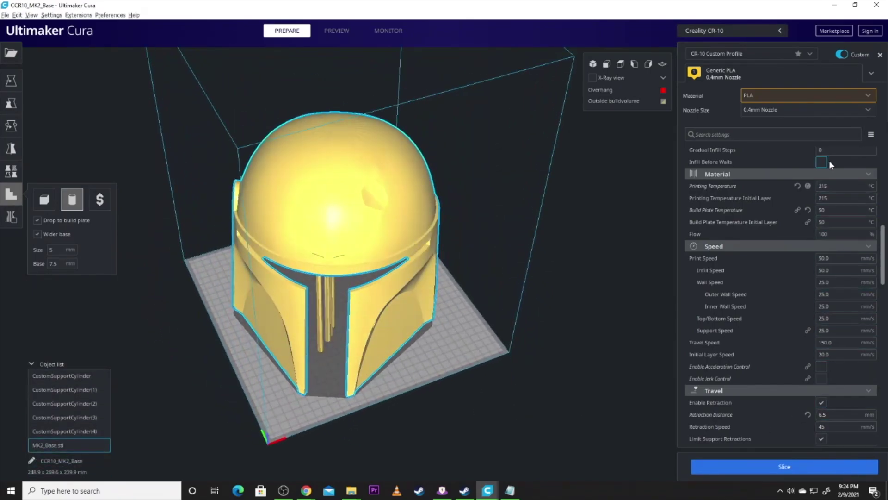
- Set Infill Density to 2% in the Custom print settings
scroll(759, 261, "down", 5)
scroll(750, 329, "down", 15)
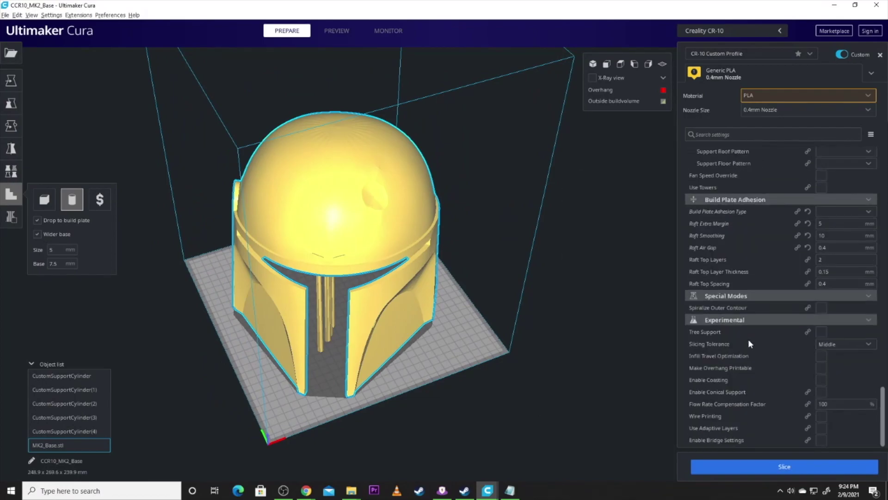
scroll(804, 286, "up", 15)
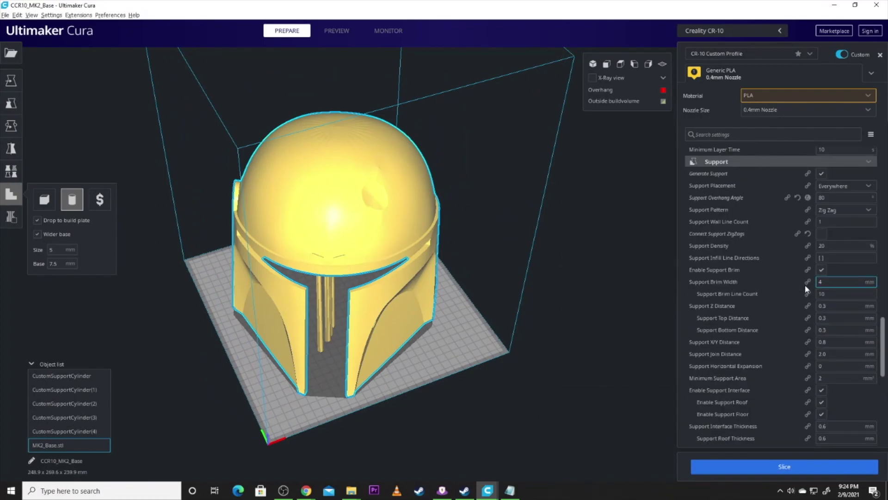
scroll(797, 296, "down", 3)
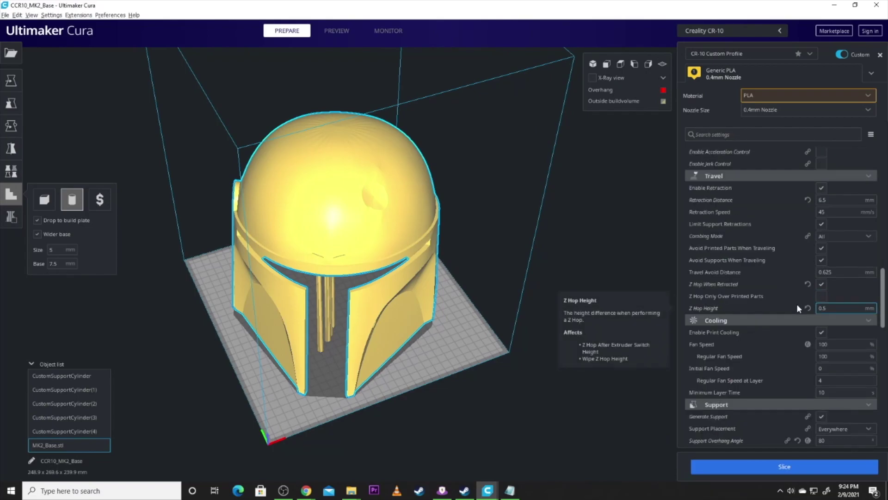
scroll(796, 306, "down", 4)
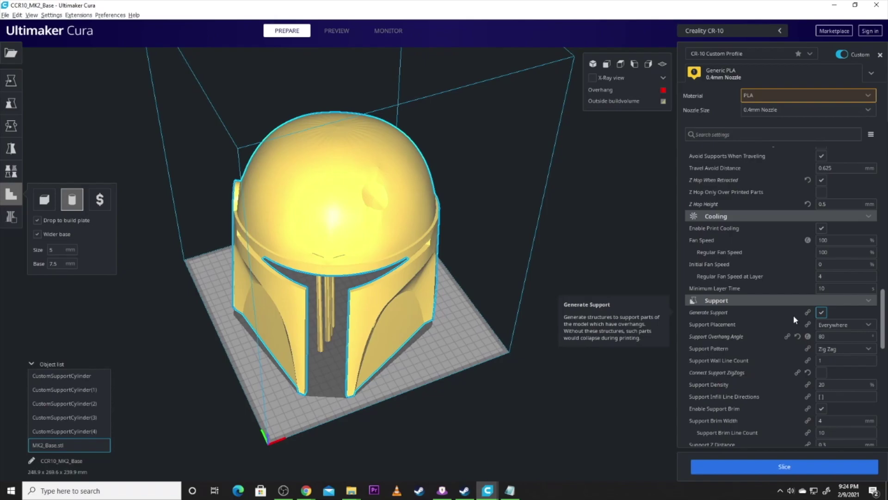
right_click_drag(578, 293, 490, 242)
scroll(798, 236, "down", 5)
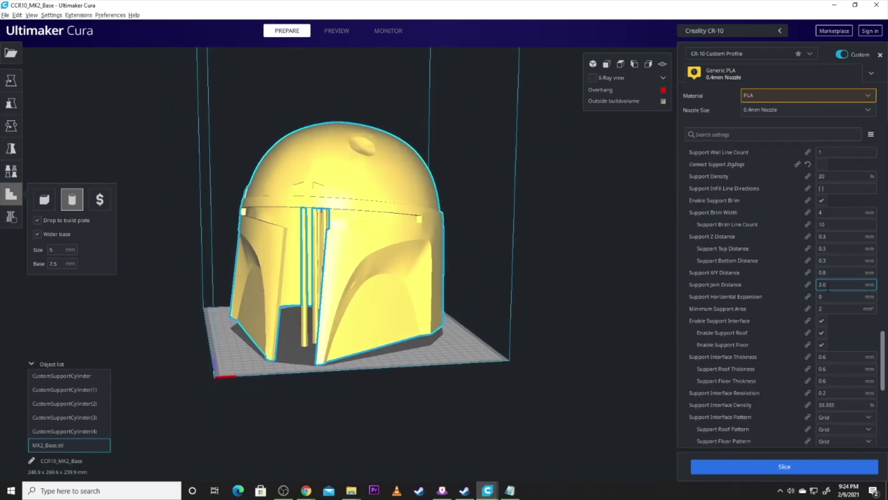
scroll(815, 278, "up", 8)
scroll(805, 281, "up", 10)
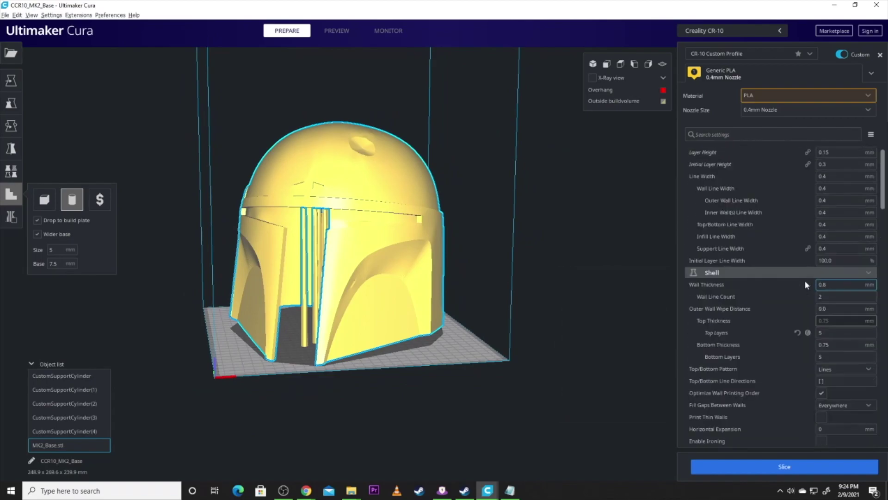
scroll(834, 290, "down", 7)
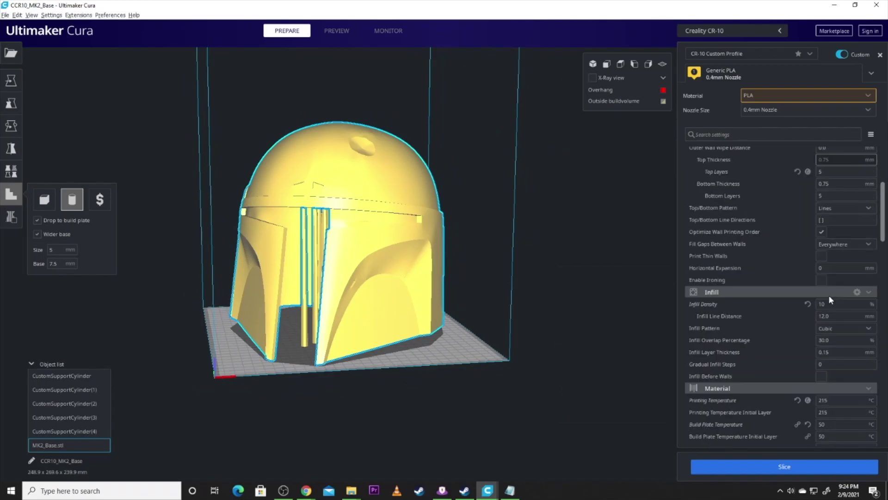
scroll(829, 315, "up", 3)
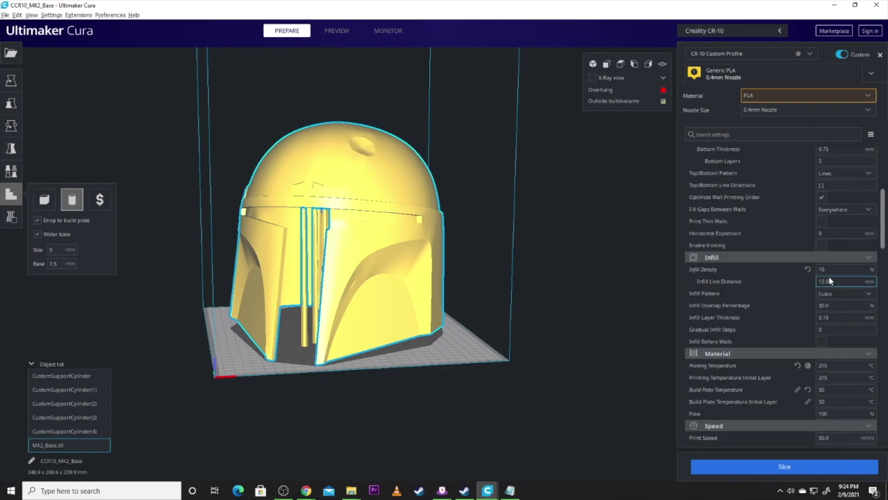
double_click(828, 269)
type("2")
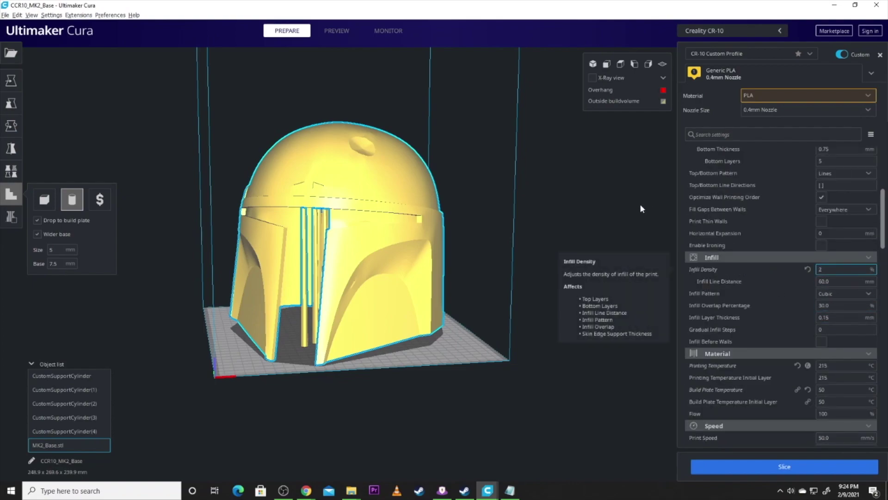
left_click(634, 204)
- Orbit the helmet to inspect its underside and overhang areas
scroll(771, 347, "down", 6)
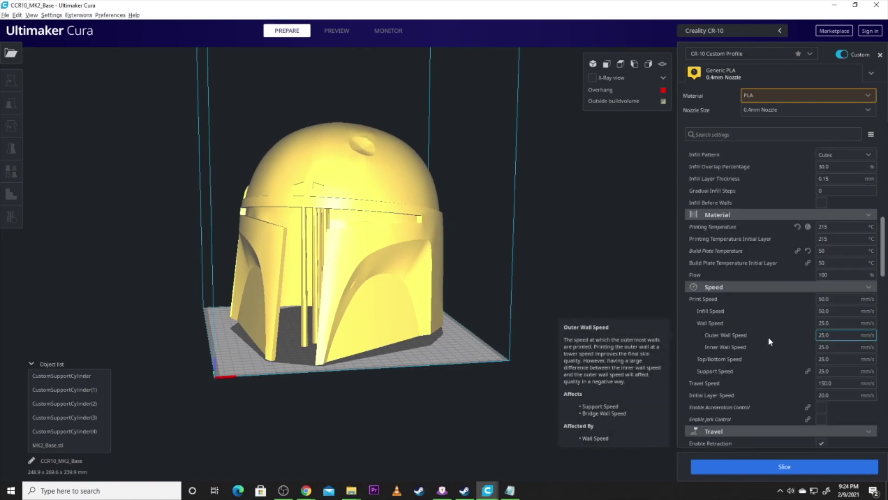
right_click_drag(376, 281, 308, 304)
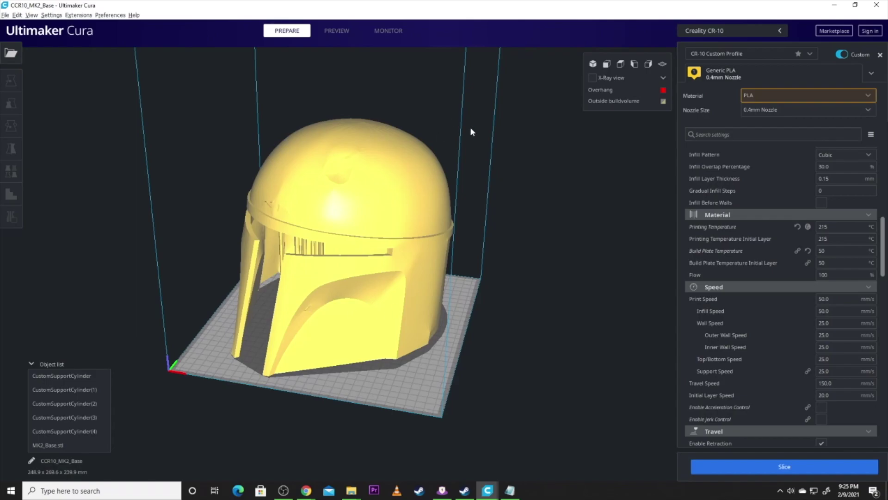
right_click_drag(507, 262, 431, 227)
- Slice the helmet and orbit the model until the 4 days 17 hours 9 minutes estimate appears
left_click(833, 467)
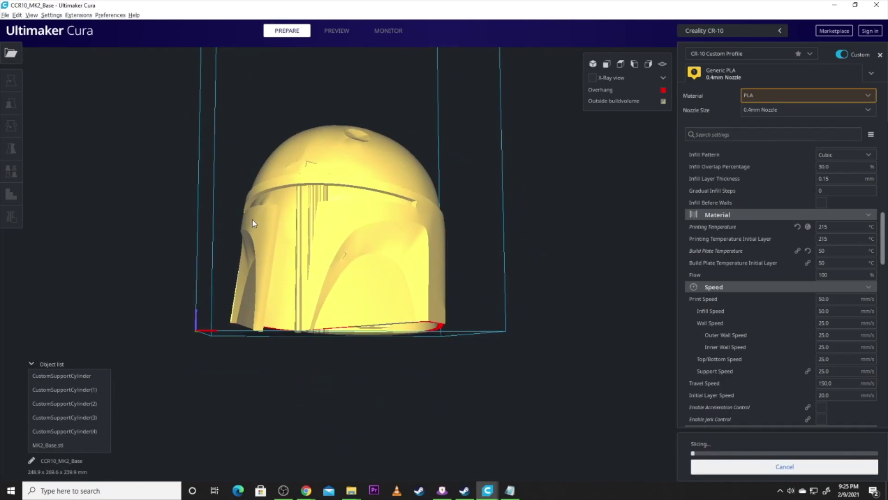
right_click_drag(252, 220, 307, 253)
scroll(731, 328, "down", 15)
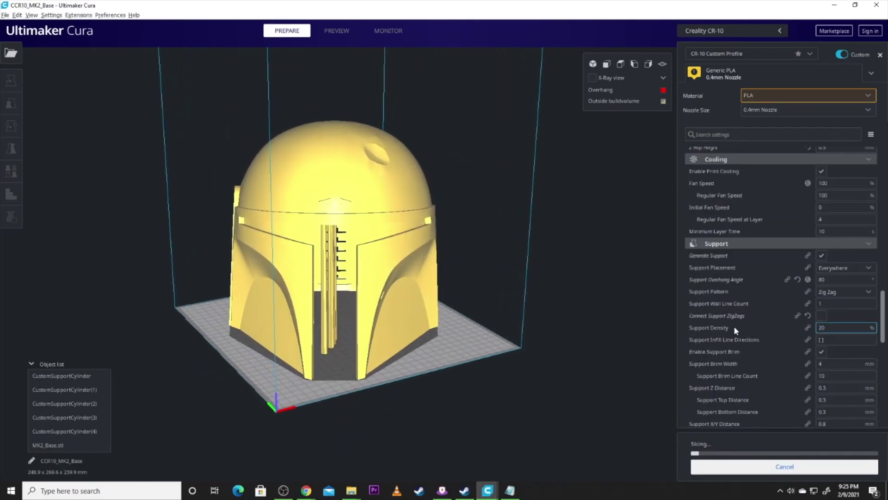
scroll(768, 319, "down", 5)
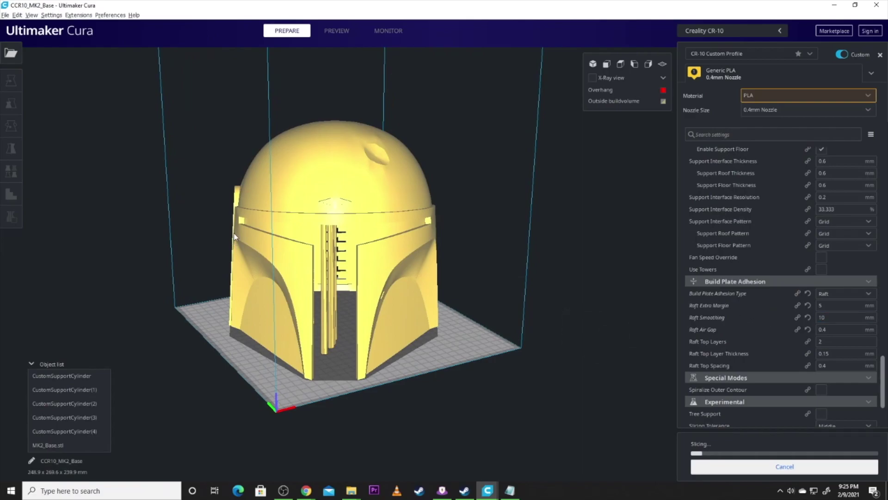
scroll(308, 255, "up", 3)
scroll(308, 256, "up", 5)
right_click_drag(301, 253, 204, 158)
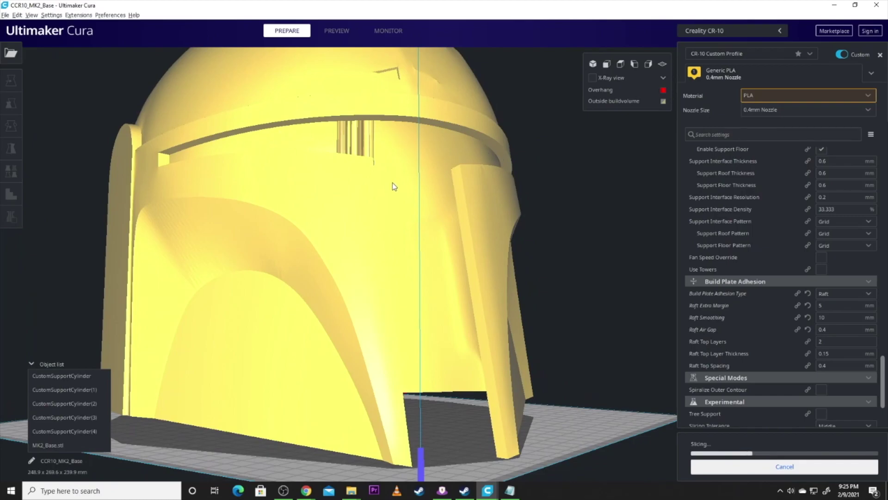
right_click_drag(392, 183, 196, 292)
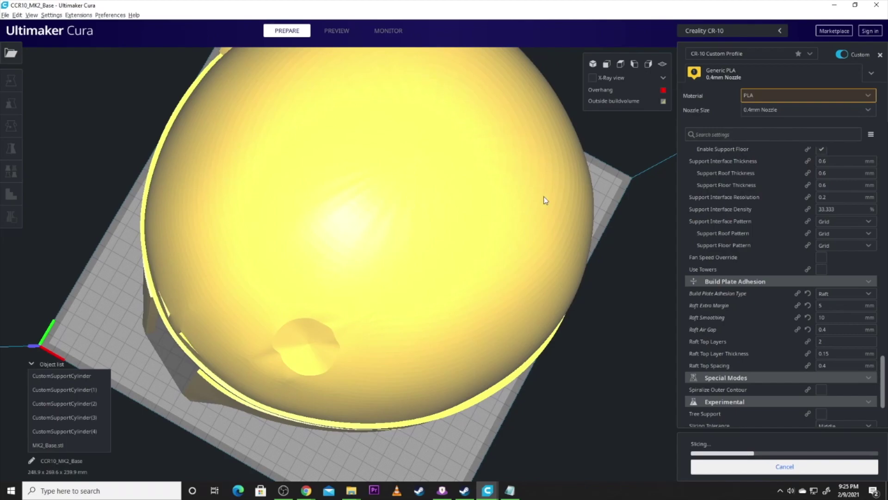
right_click_drag(162, 407, 349, 183)
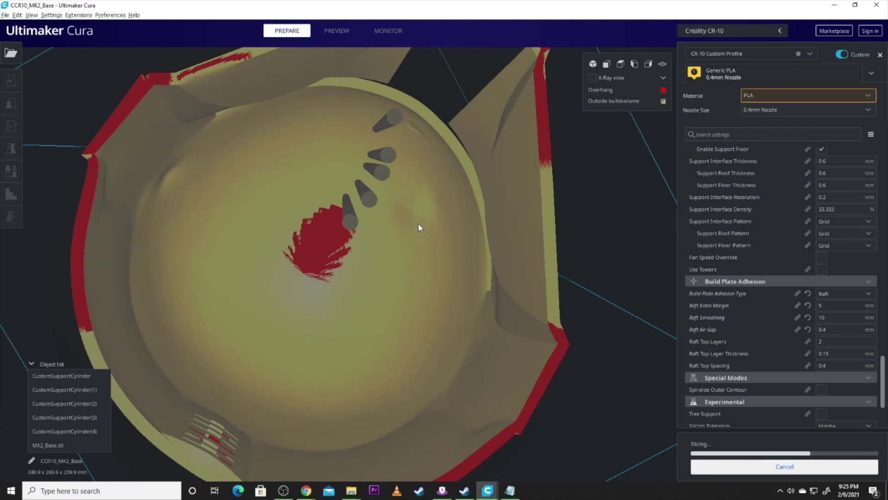
right_click_drag(418, 224, 346, 361)
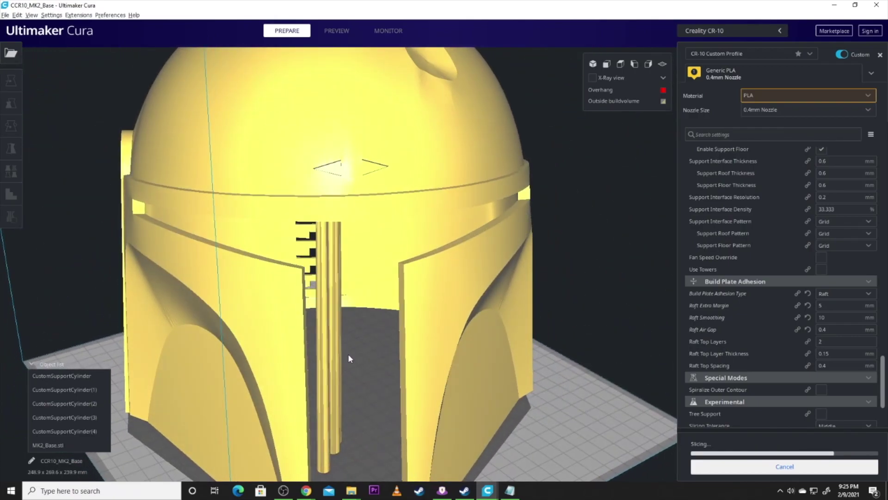
scroll(348, 353, "down", 3)
right_click_drag(304, 354, 318, 359)
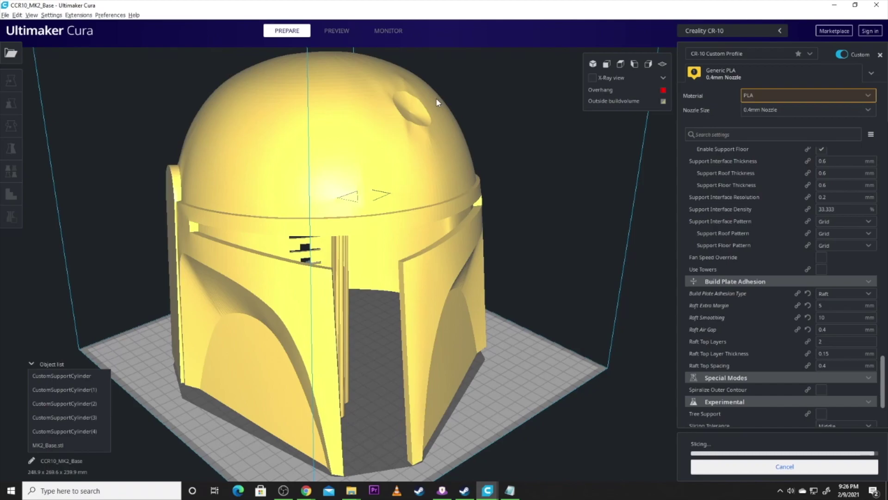
left_click(334, 34)
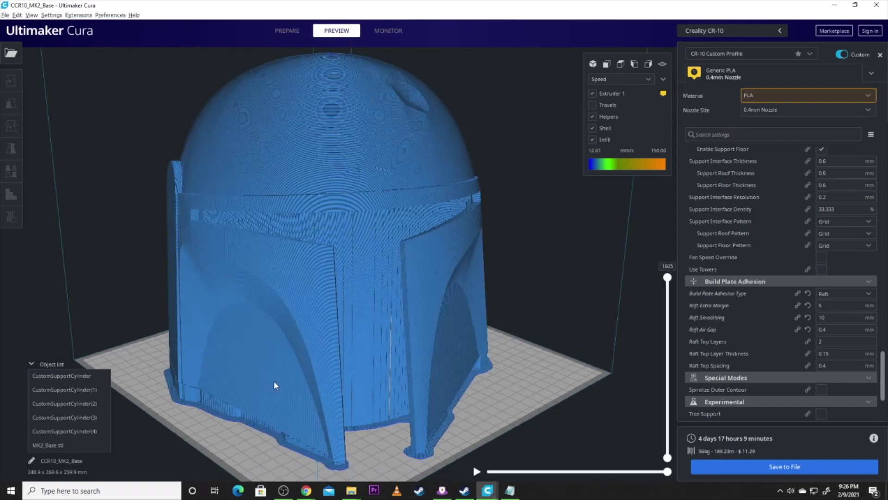
- Inspect the sliced print, limiting the layer preview to layer 677
right_click_drag(276, 385, 293, 311)
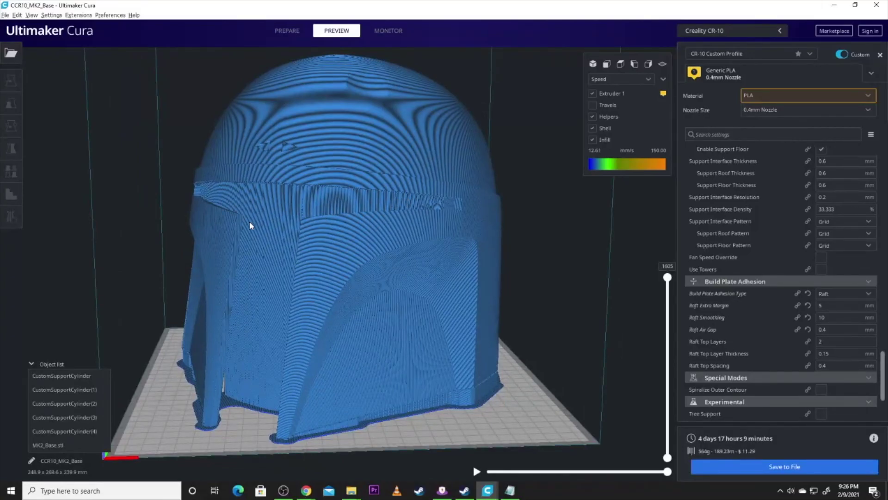
right_click_drag(250, 225, 206, 225)
right_click_drag(293, 428, 348, 212)
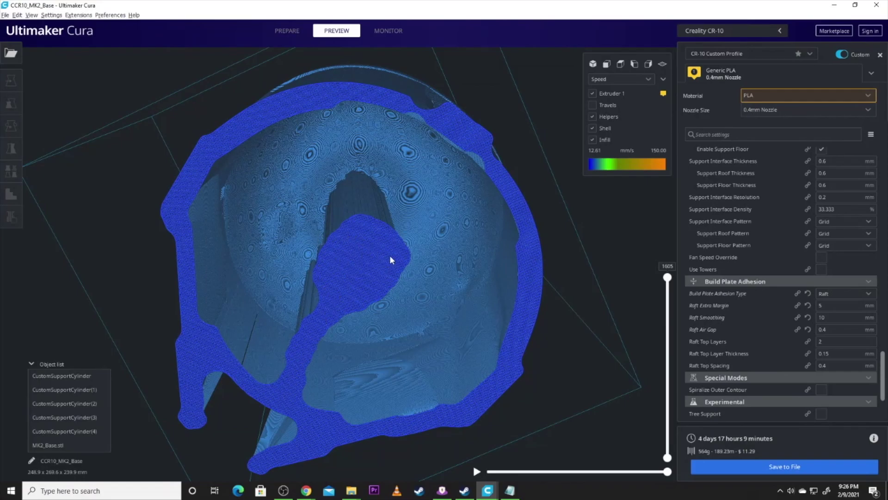
right_click_drag(284, 190, 351, 291)
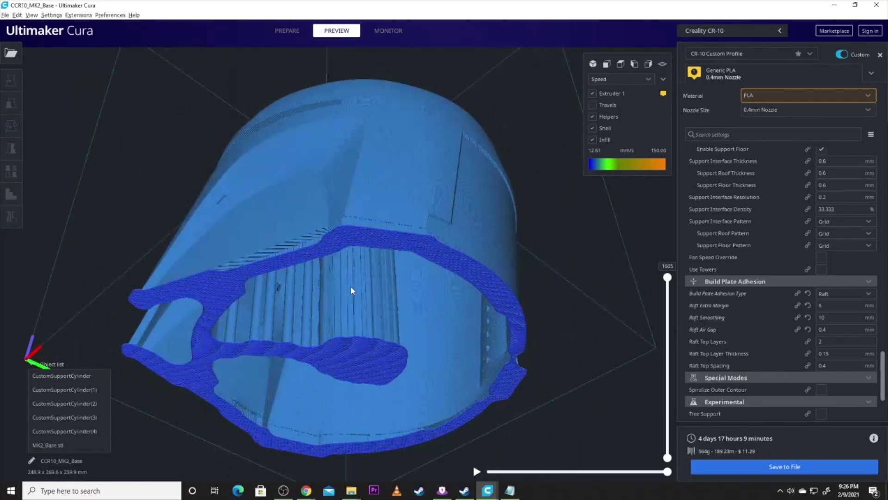
scroll(351, 291, "up", 4)
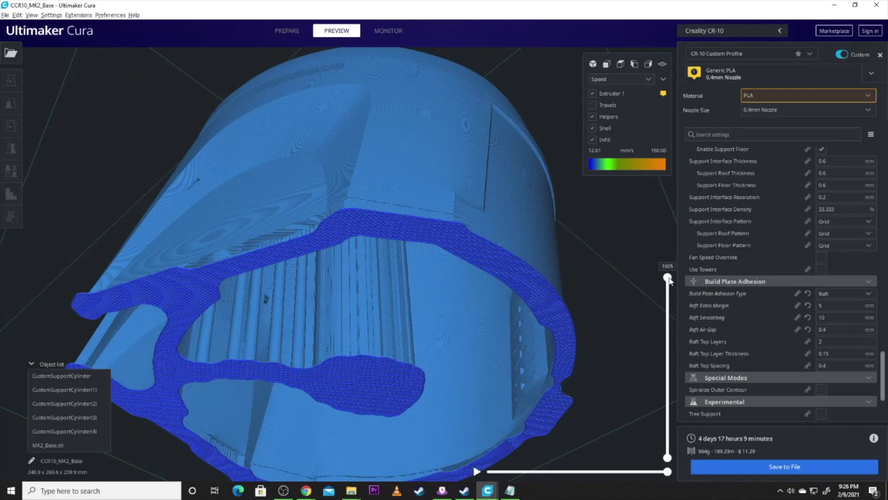
left_click_drag(667, 278, 668, 374)
right_click_drag(327, 190, 369, 301)
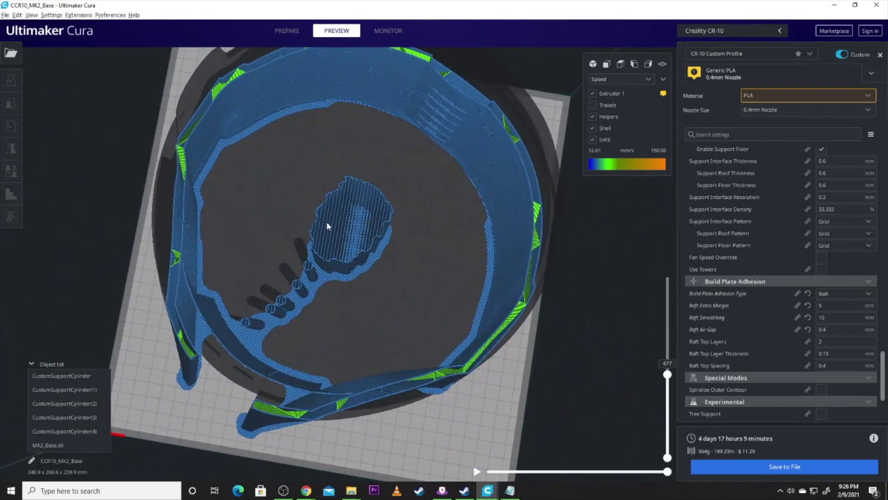
- Add more support cylinders inside the dome and return to the Prepare view
right_click(348, 202)
left_click(289, 157)
left_click(290, 157)
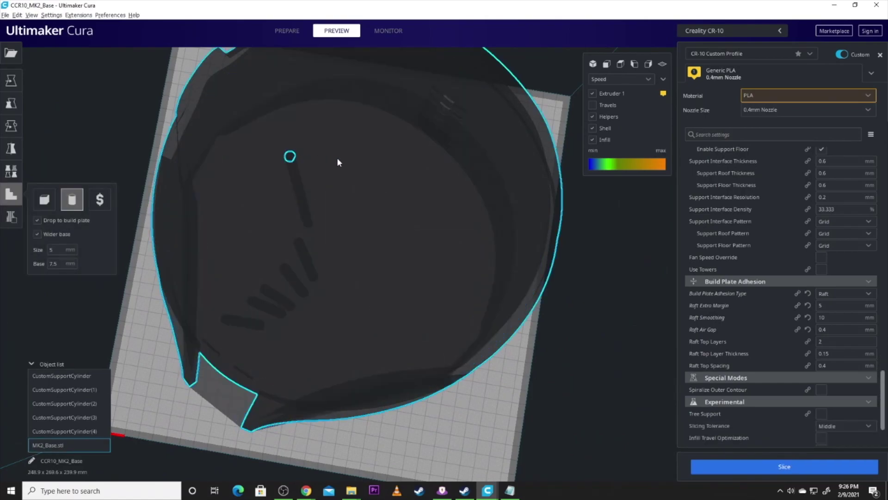
left_click(406, 179)
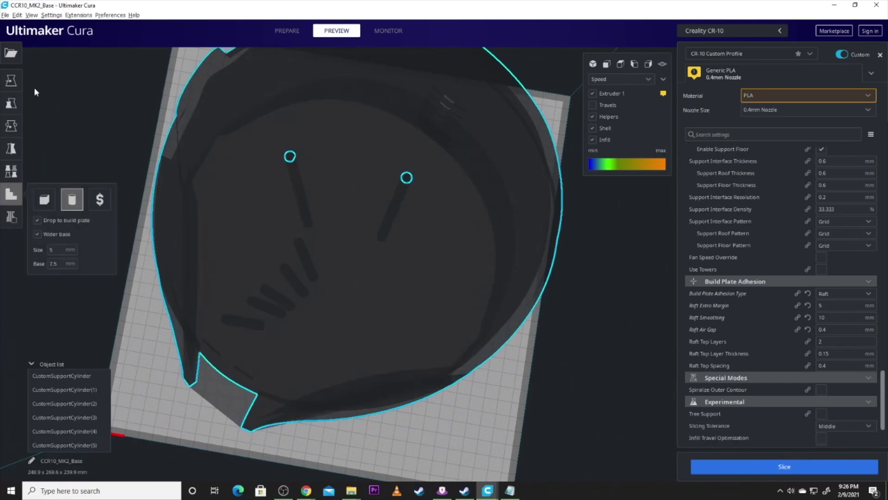
left_click(12, 80)
scroll(301, 235, "down", 5)
left_click(290, 30)
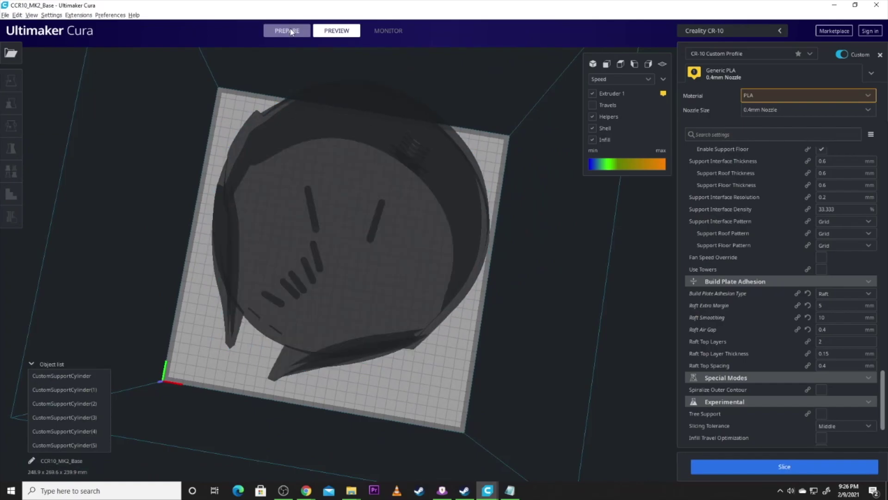
right_click_drag(229, 274, 367, 128)
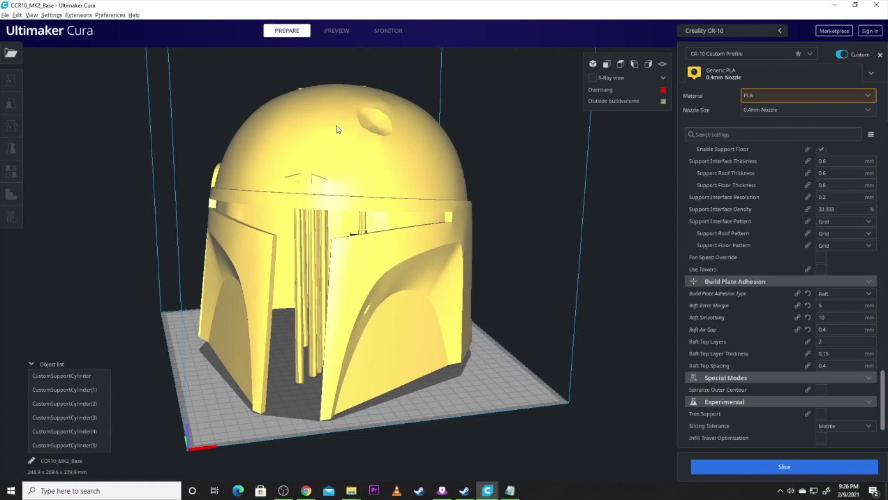
scroll(393, 81, "down", 5)
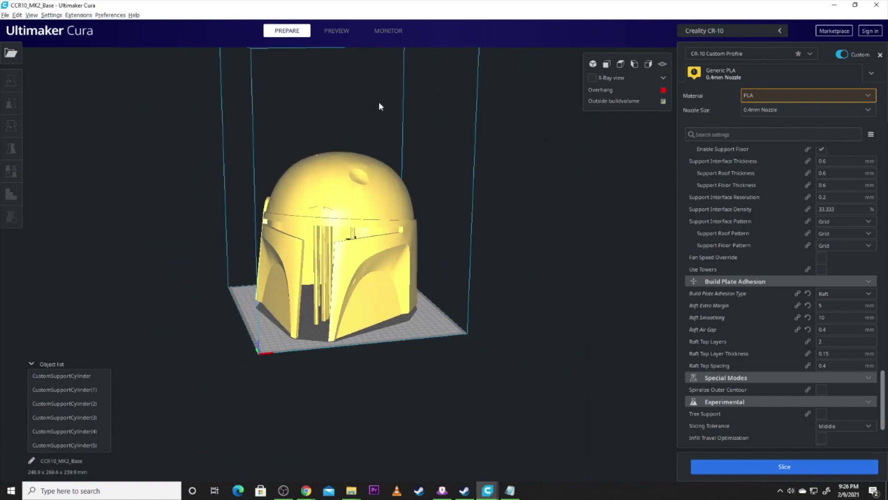
right_click_drag(327, 143, 365, 154)
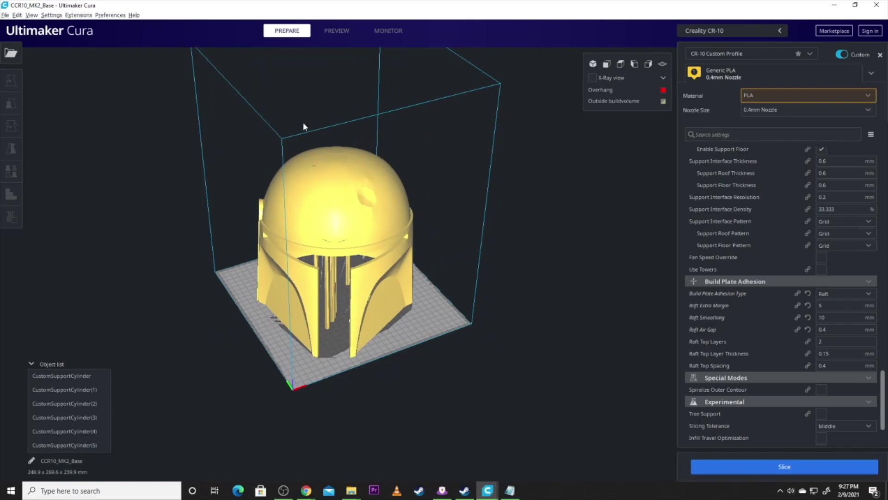
scroll(335, 194, "up", 5)
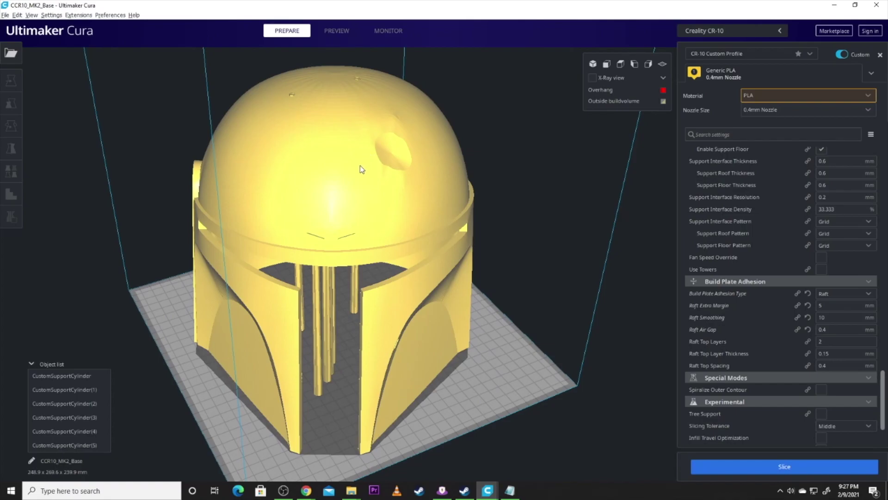
scroll(359, 169, "down", 4)
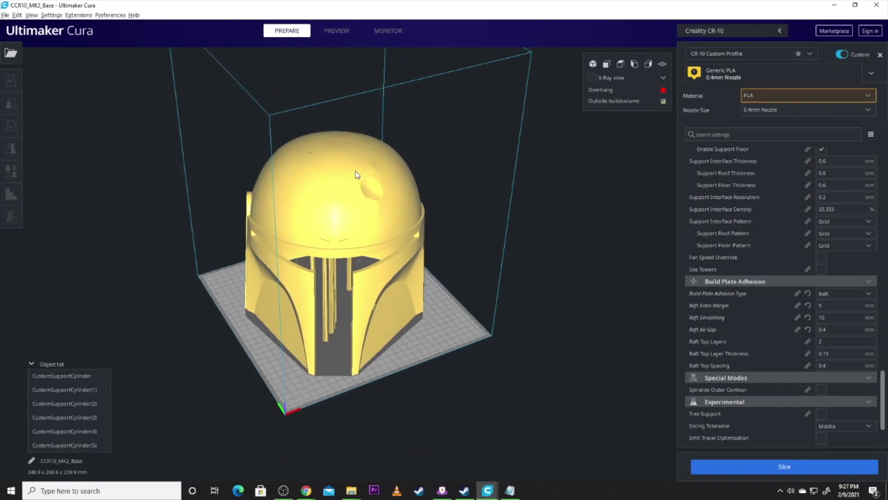
scroll(345, 199, "up", 4)
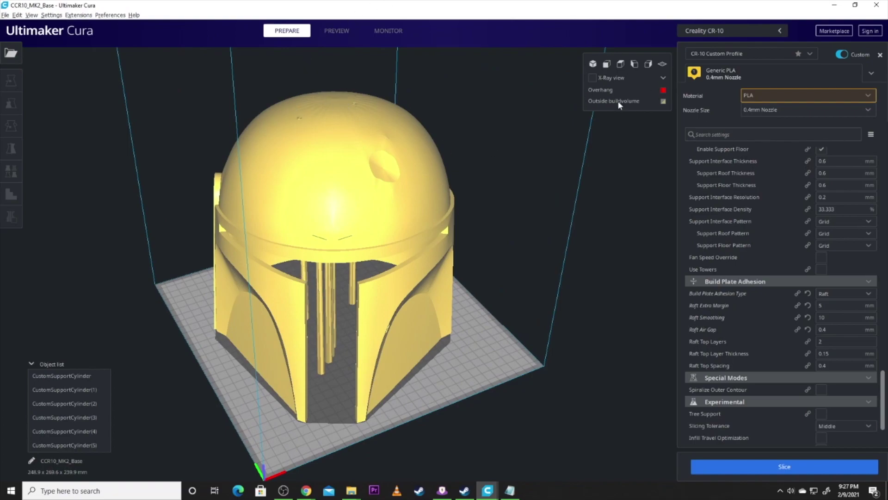
- Clear the build plate of the helmet and load Boba_Left_Ear
right_click(447, 346)
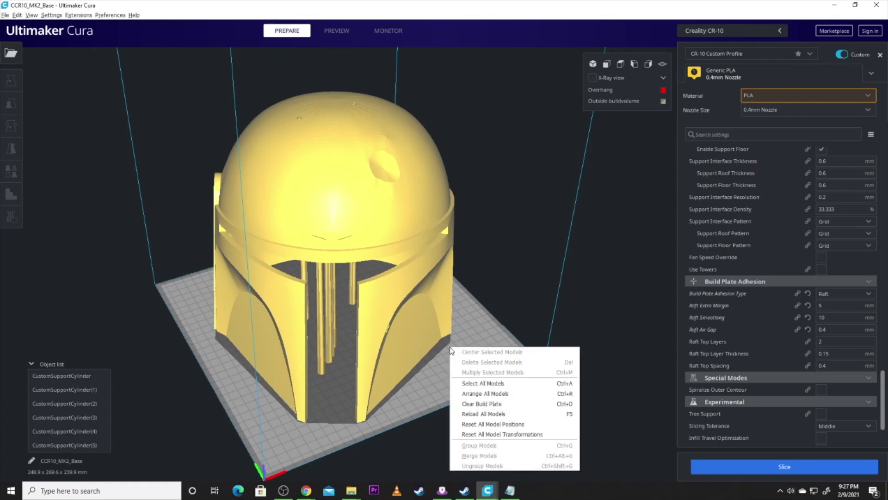
left_click(480, 407)
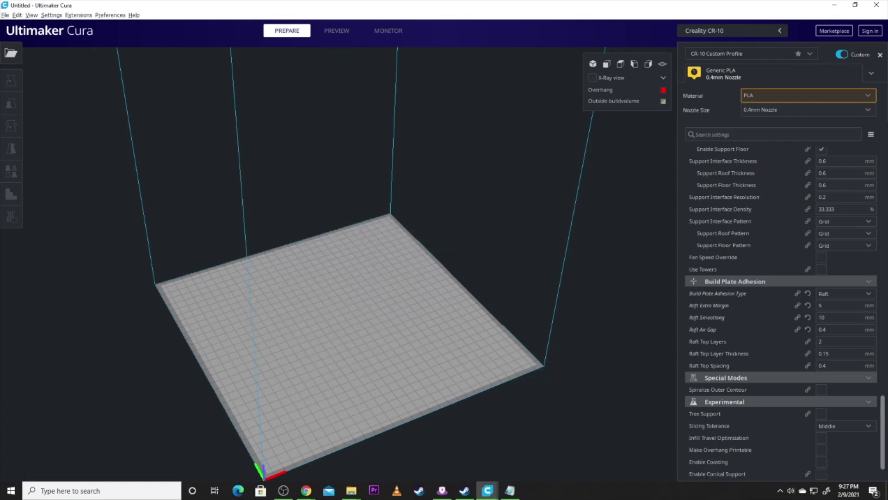
left_click_drag(0, 259, 259, 285)
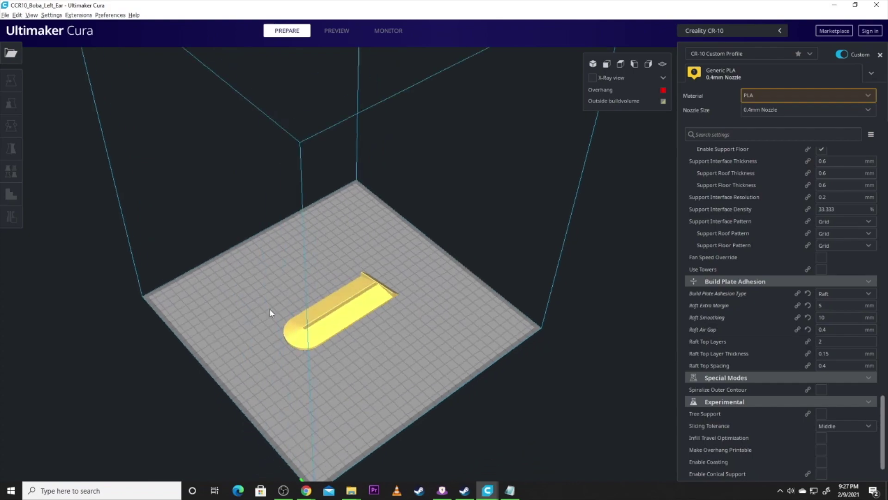
right_click_drag(270, 310, 349, 324)
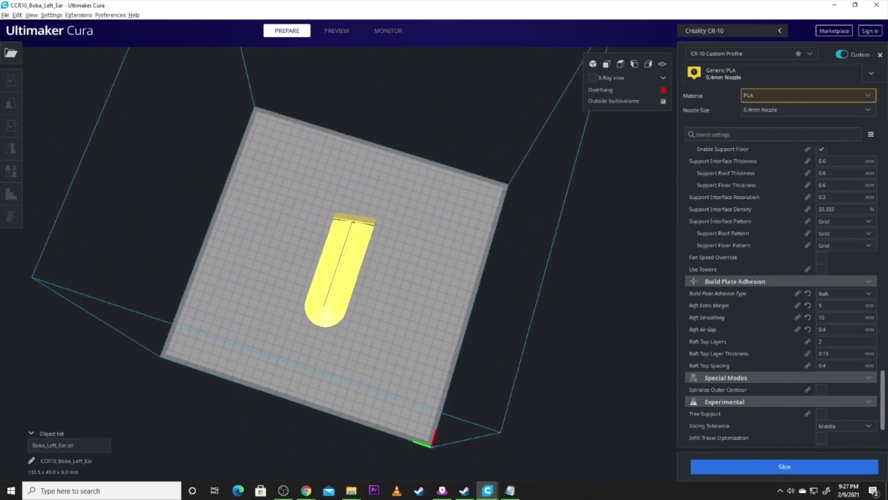
- Add Borden_Connector, Camera_Lens, RF_Acrylic and RF_Hollow to the plate
left_click_drag(389, 194, 412, 281)
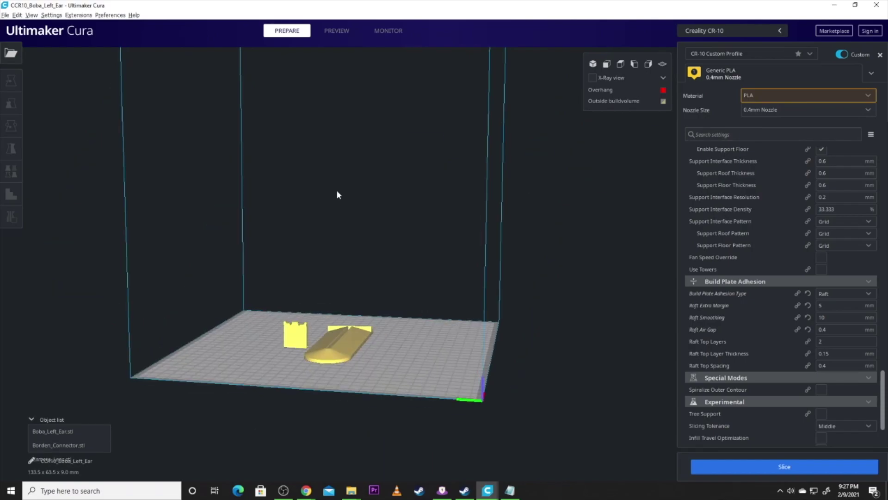
right_click_drag(109, 216, 2, 221)
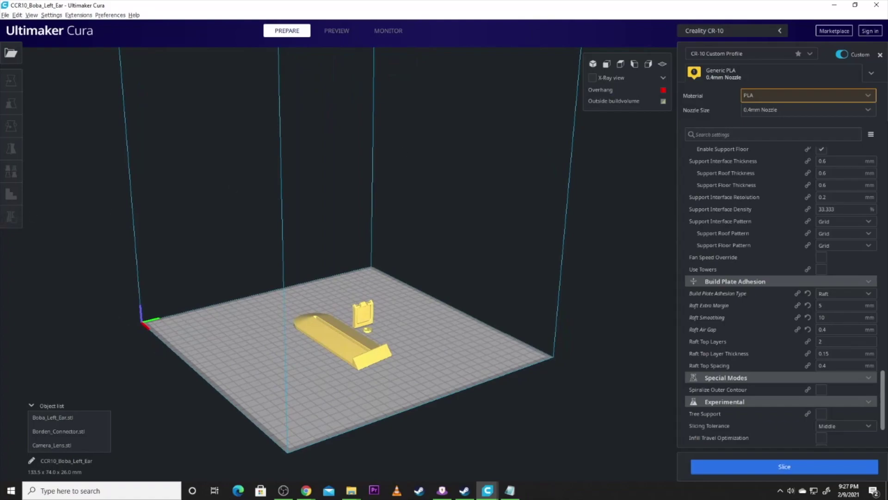
left_click_drag(388, 241, 419, 301)
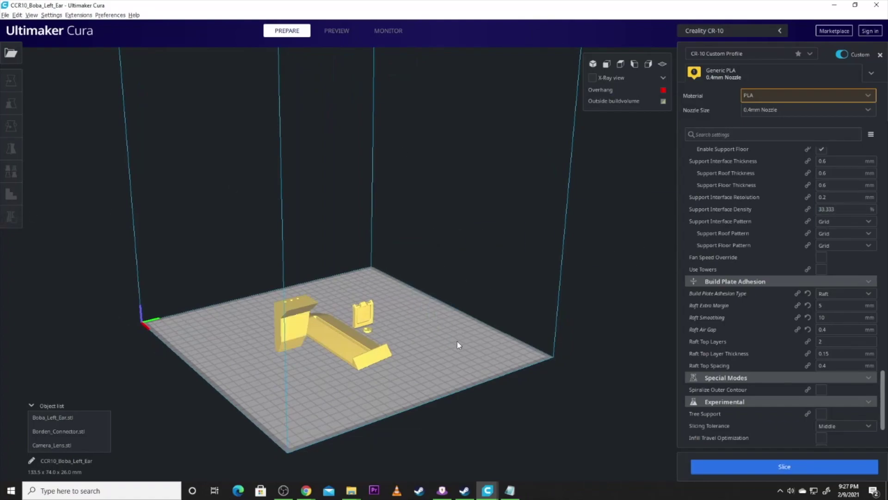
right_click_drag(362, 364, 486, 366)
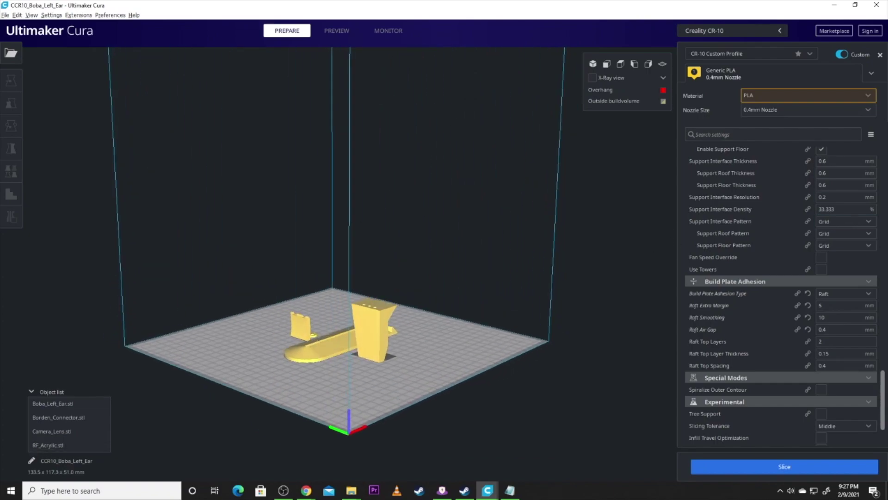
left_click_drag(432, 279, 345, 381)
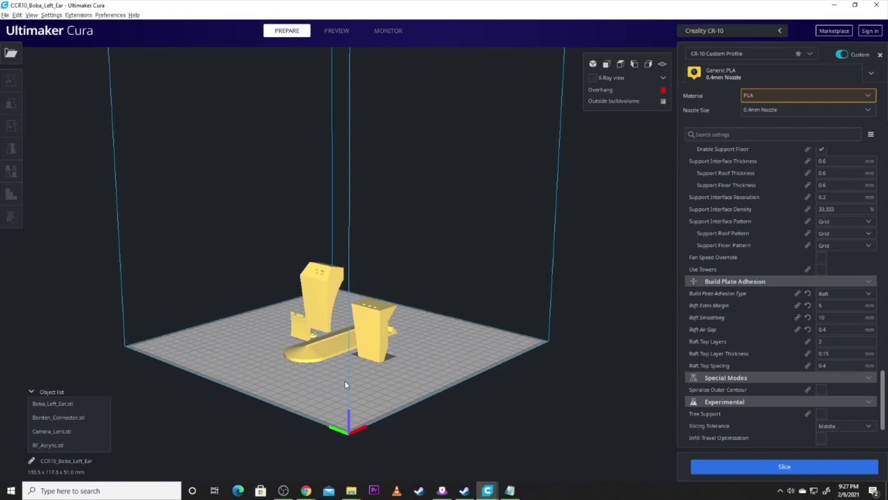
right_click_drag(345, 381, 305, 323)
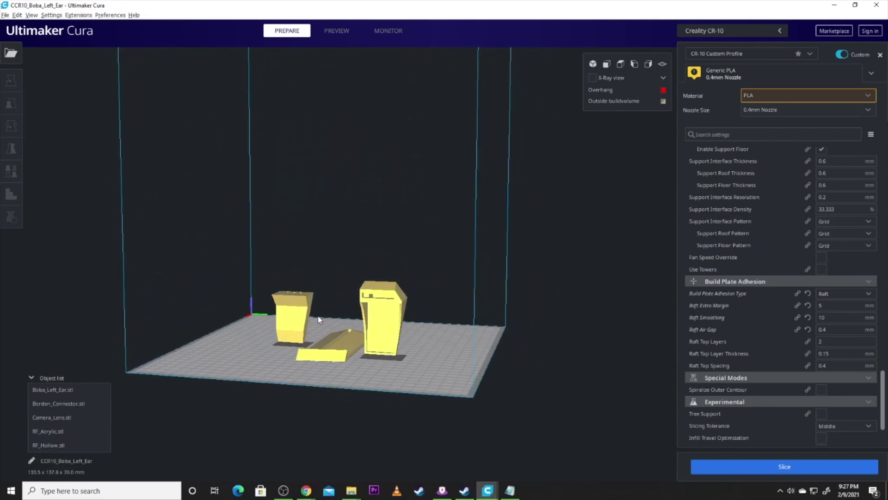
- Check the RF_Acrylic part's X scale percentage in the Scale tool
left_click(293, 319)
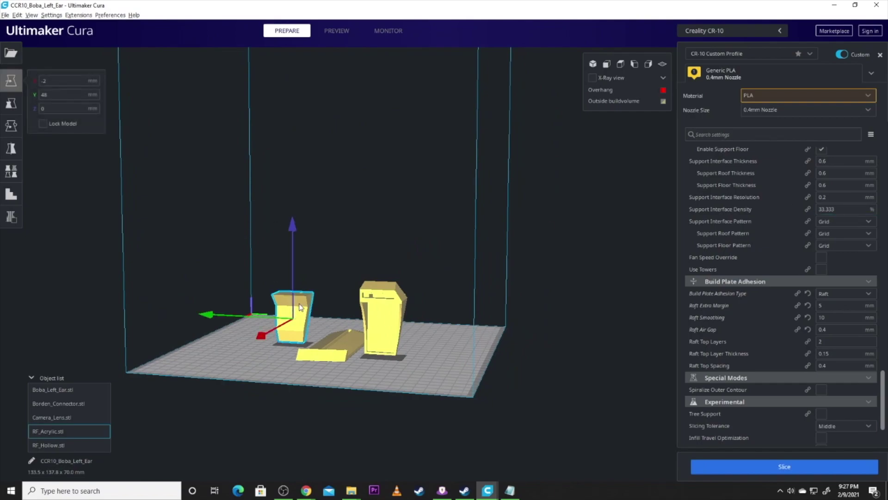
left_click(12, 103)
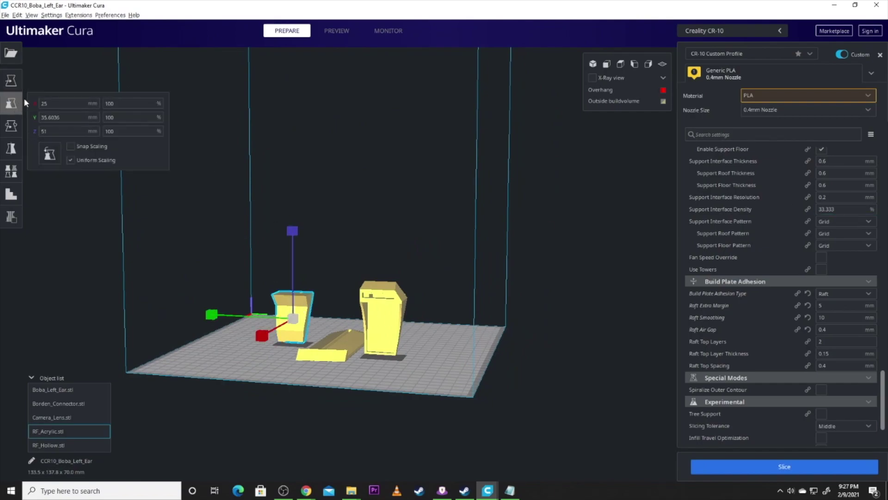
double_click(111, 103)
left_click(194, 215)
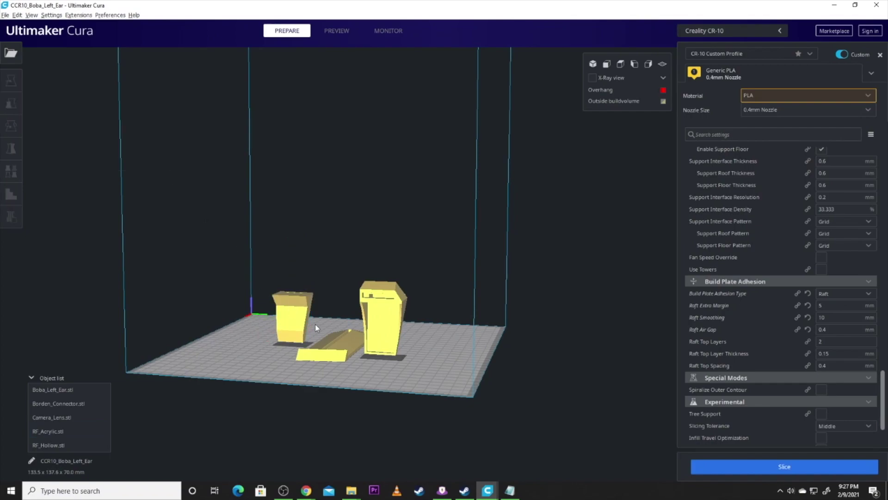
- Add RF_Solid to the plate and check it from several angles
left_click_drag(879, 240, 349, 344)
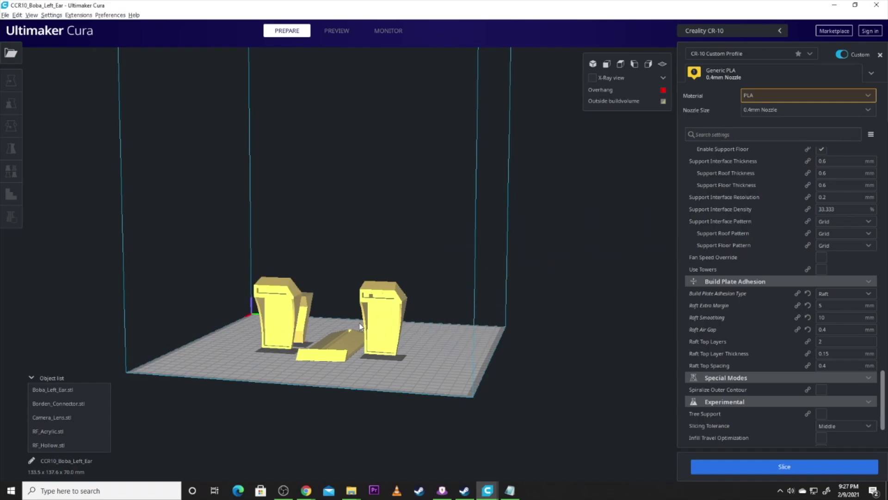
right_click_drag(349, 343, 344, 257)
right_click_drag(304, 280, 465, 298)
right_click_drag(293, 272, 189, 319)
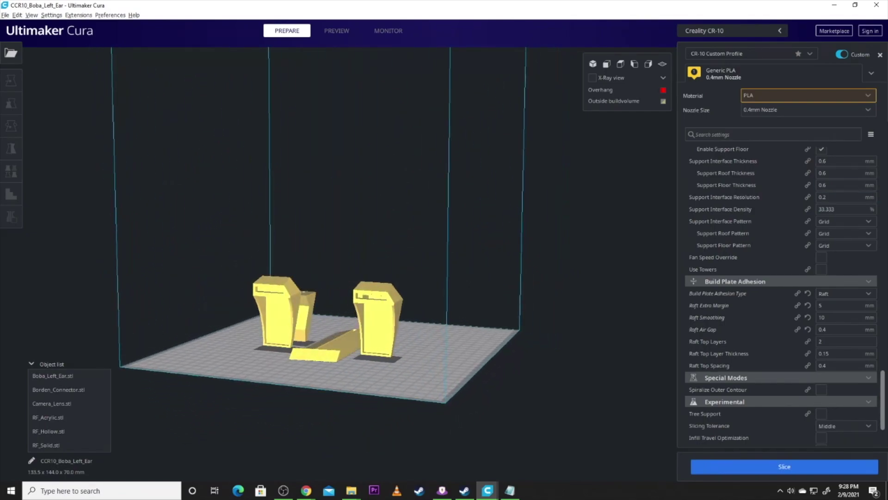
- Drag three more parts from File Explorer onto the plate and check the upper-right part's size
key("alt+Tab")
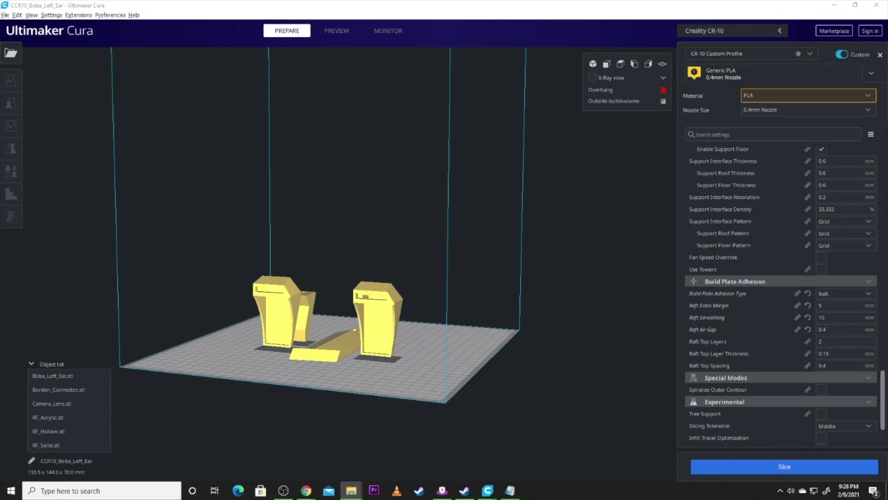
left_click_drag(398, 278, 442, 359)
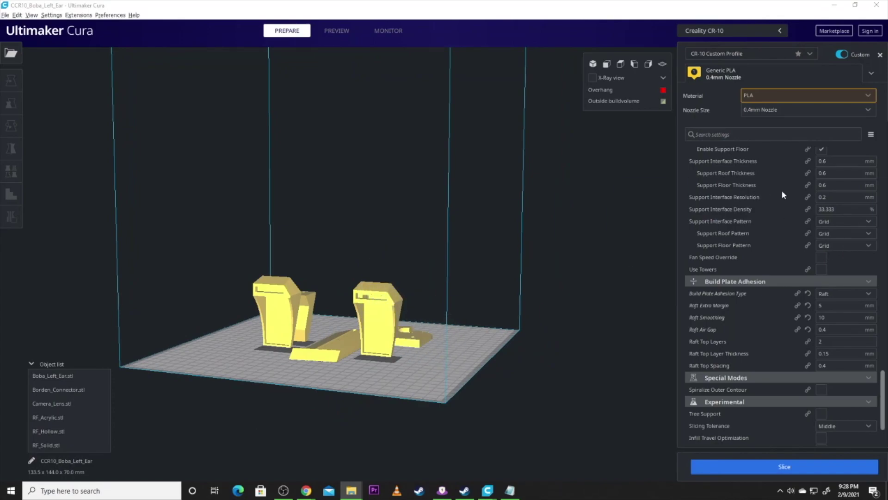
left_click_drag(651, 250, 470, 359)
left_click_drag(404, 343, 435, 376)
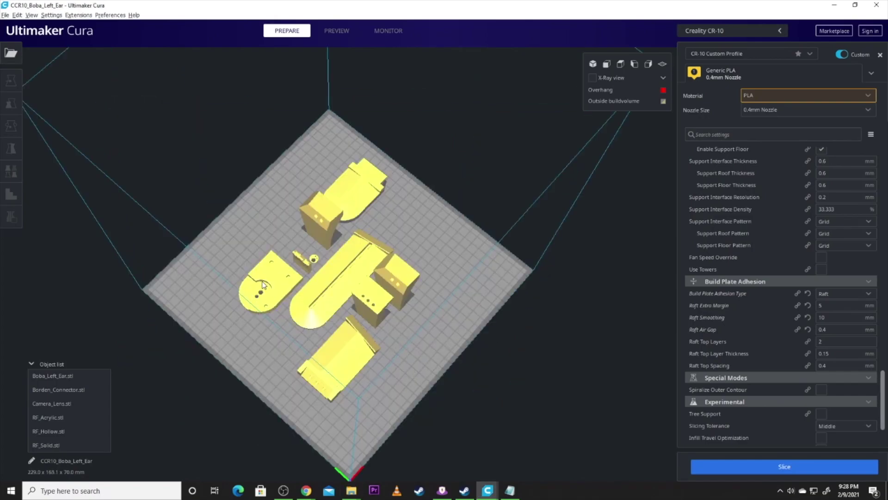
left_click(362, 188)
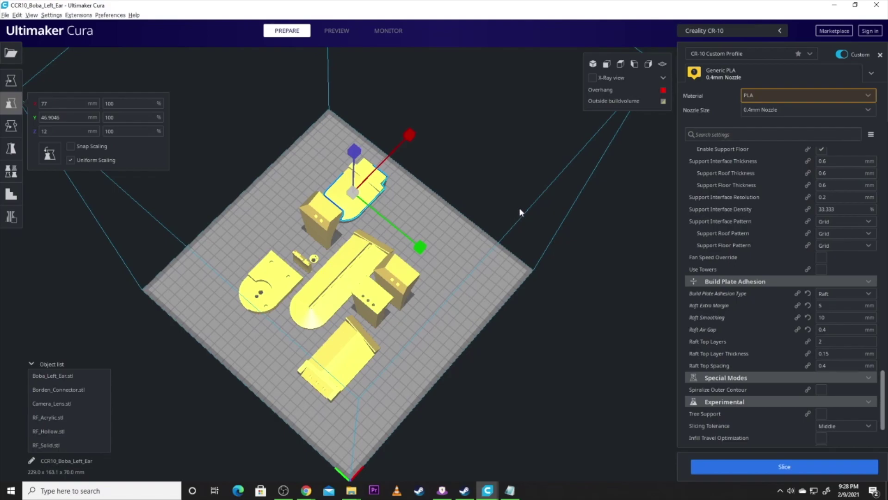
right_click_drag(371, 302, 393, 310)
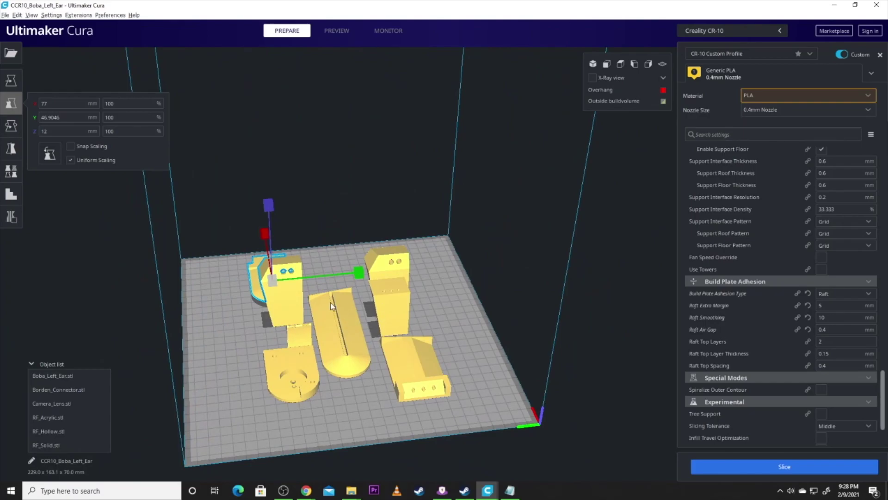
- Clear the build plate and load RF_Stalk.stl on its own
right_click(482, 398)
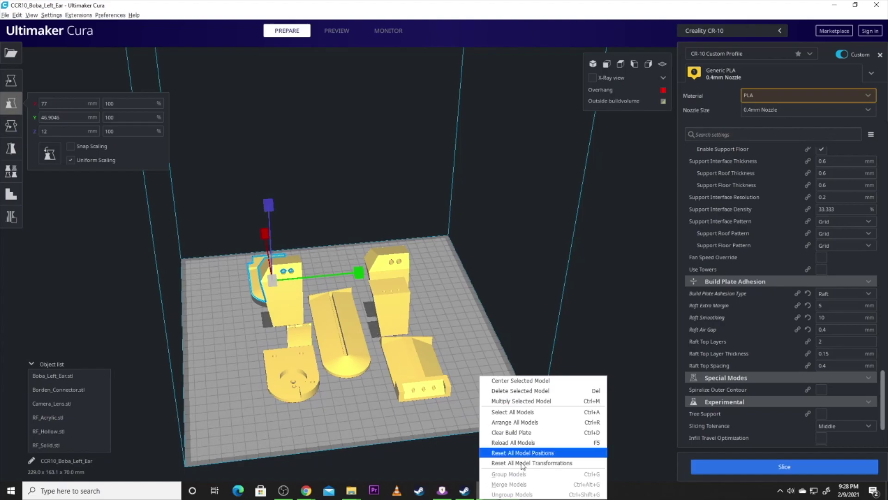
left_click(522, 433)
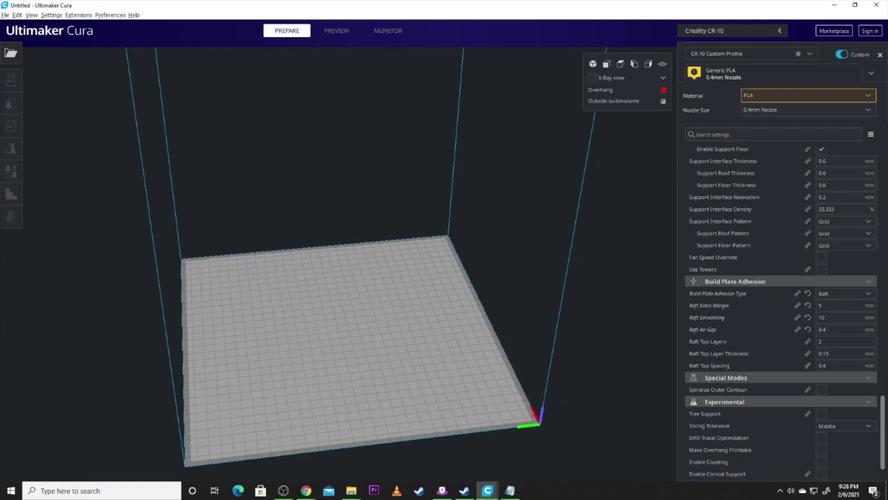
left_click_drag(290, 352, 324, 342)
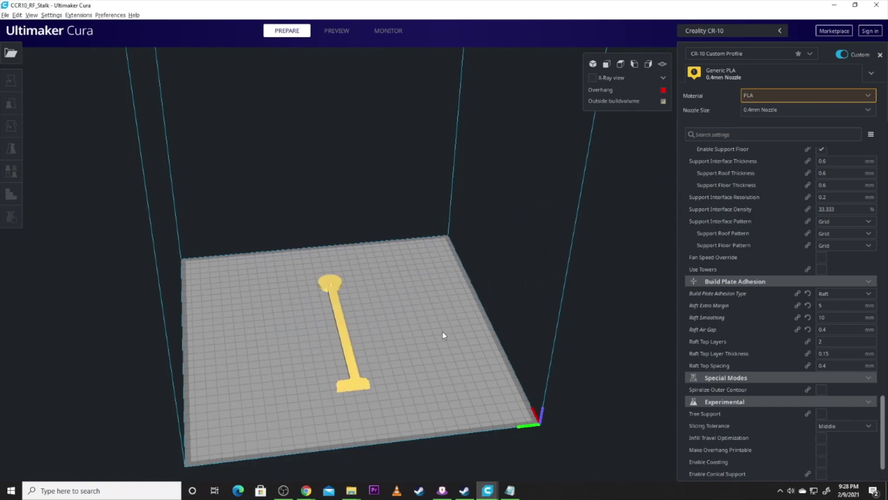
scroll(267, 334, "up", 2)
scroll(244, 373, "down", 3)
right_click_drag(267, 343, 329, 375)
scroll(251, 355, "up", 3)
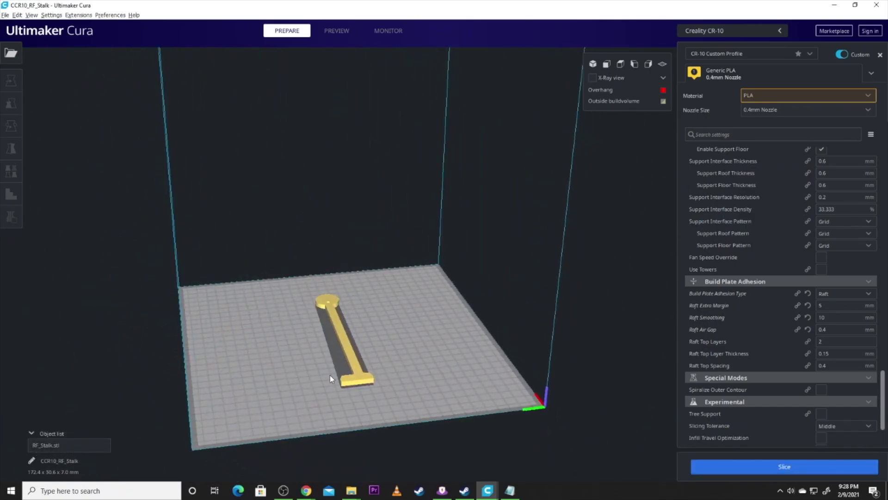
- Scale RF_Stalk to 99%, giving 170.7 x 30.3 x 6.9 mm
left_click(356, 368)
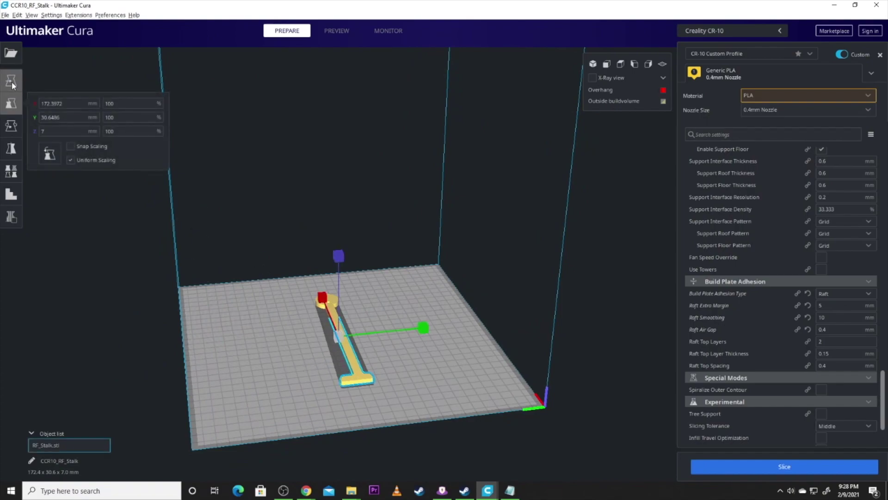
left_click(62, 104)
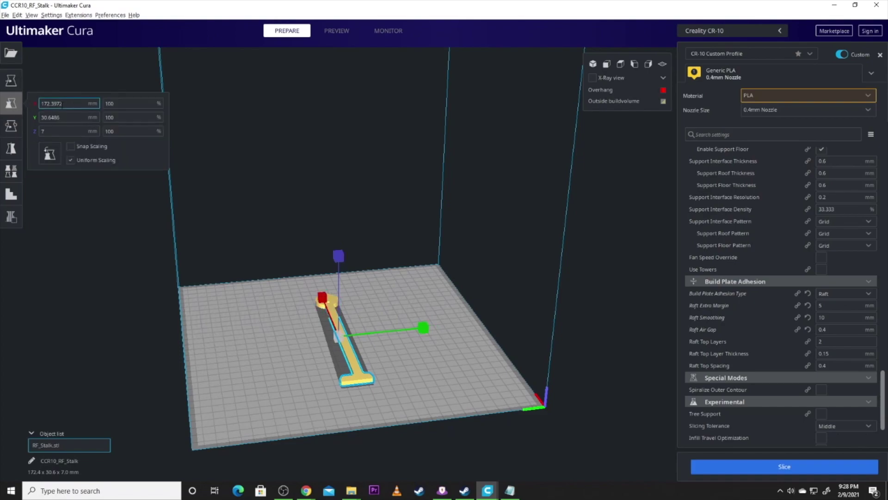
key("Tab")
key("Return")
left_click(236, 279)
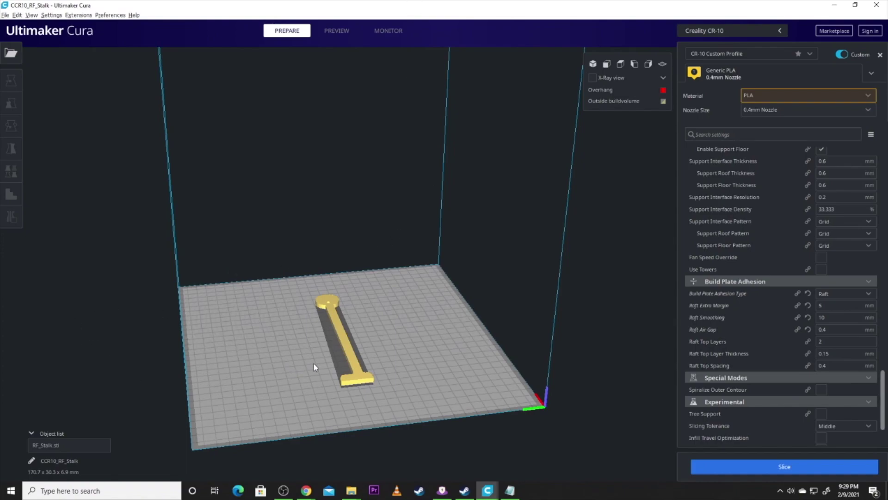
right_click_drag(313, 367, 363, 337)
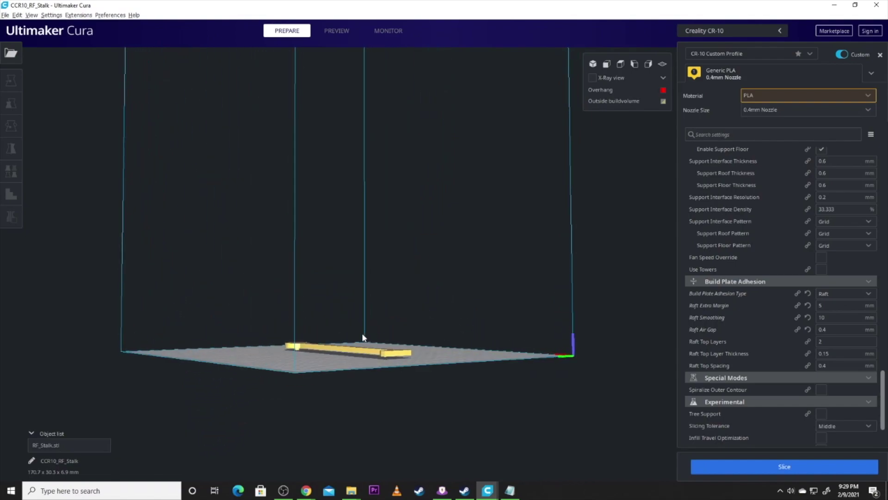